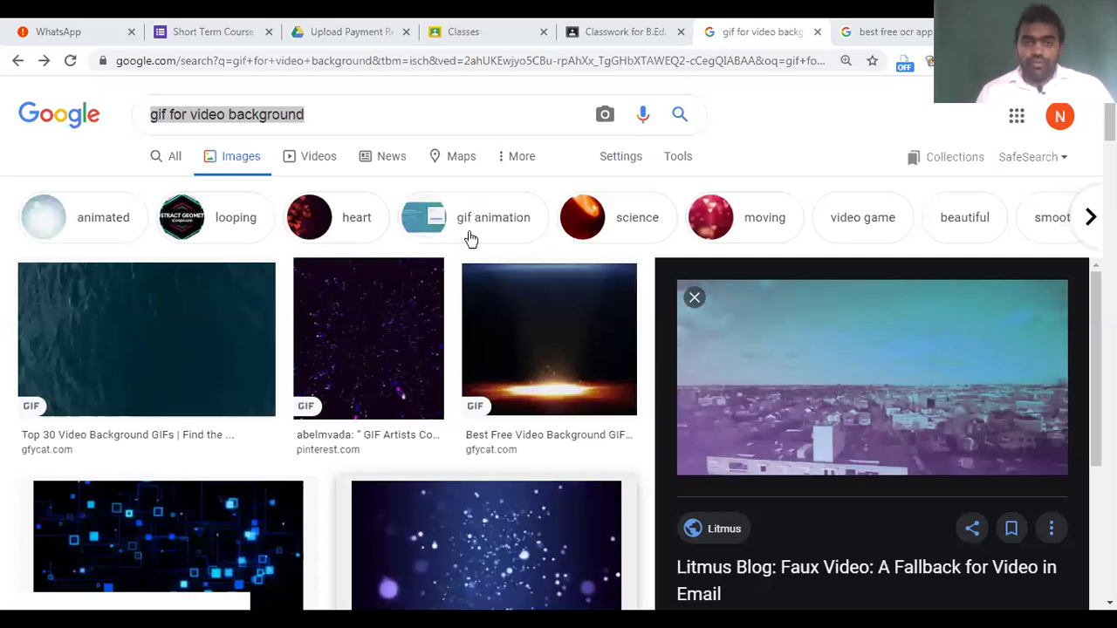
- Open the B.Ed. 2019_21 class from the Classes home page
click(441, 28)
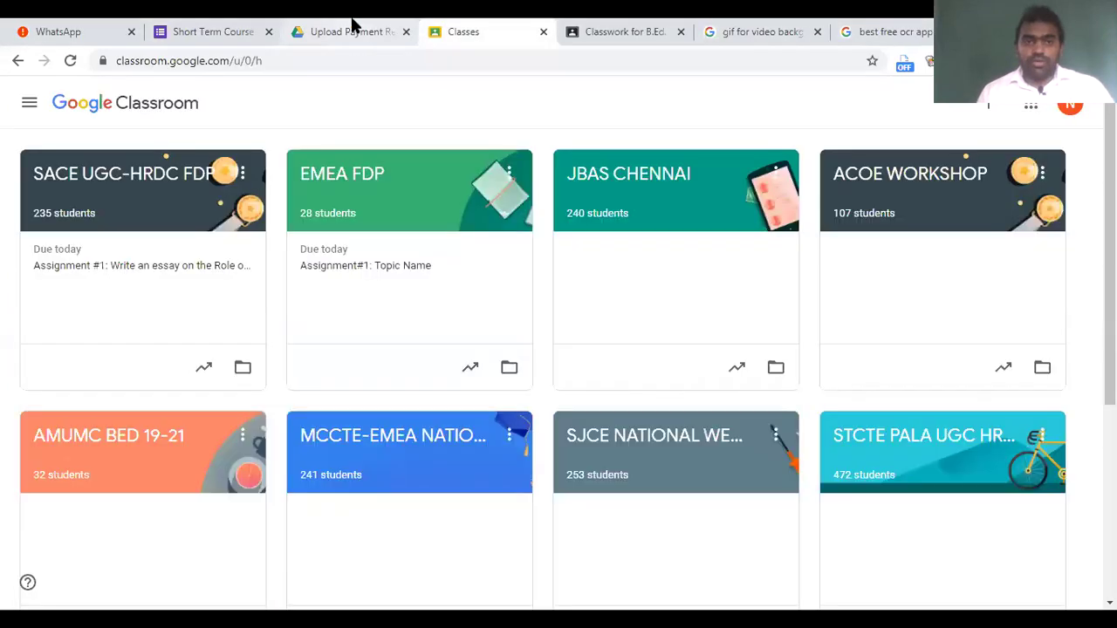
click(209, 30)
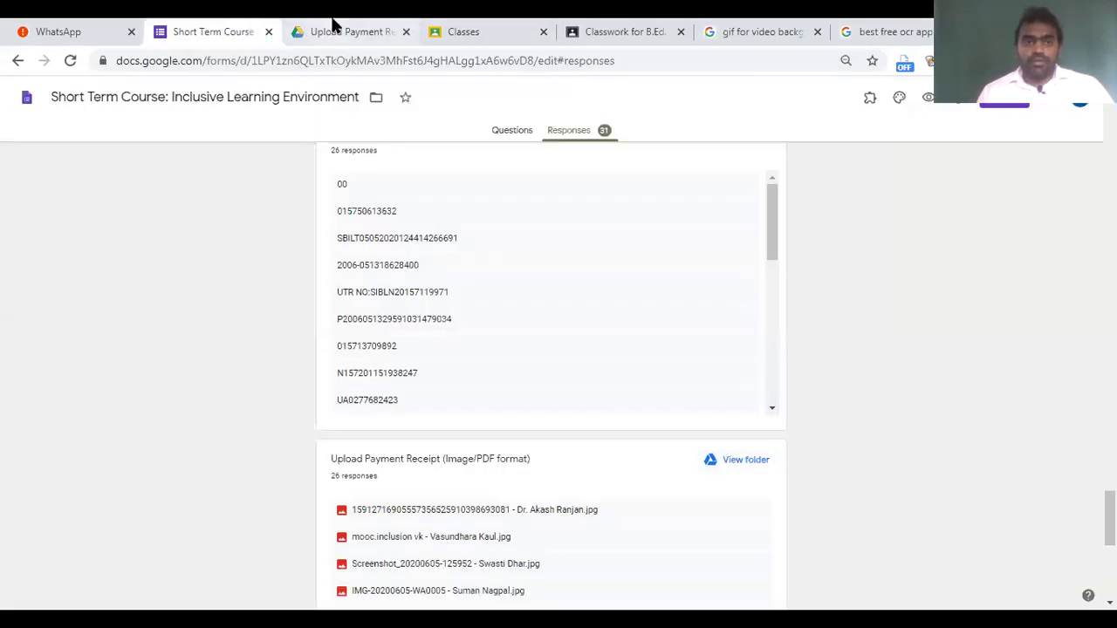
click(635, 31)
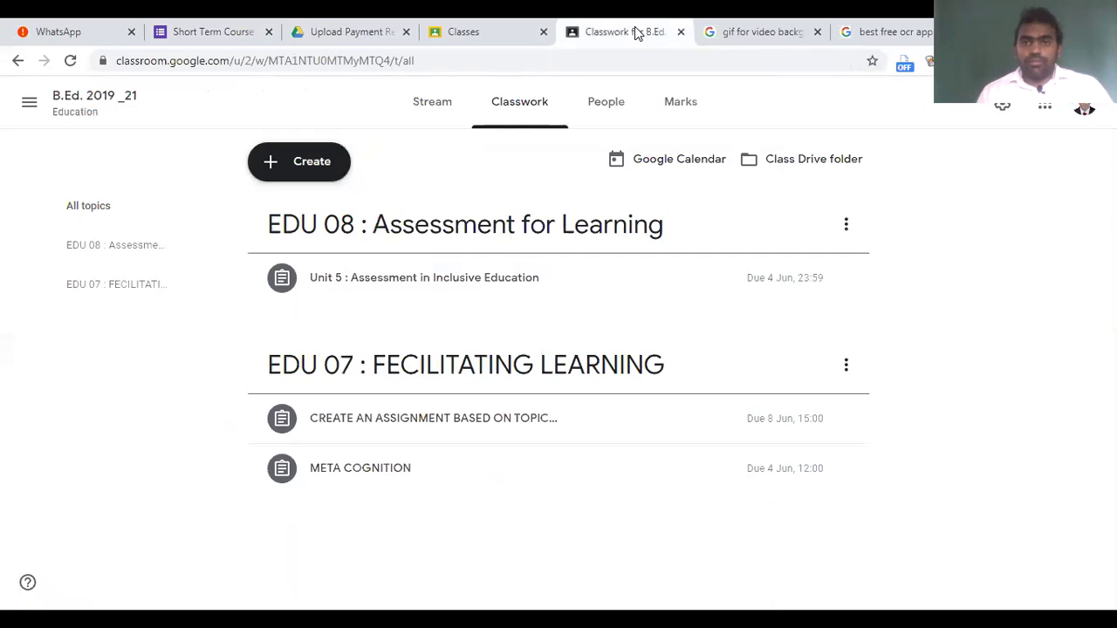
click(29, 102)
click(53, 107)
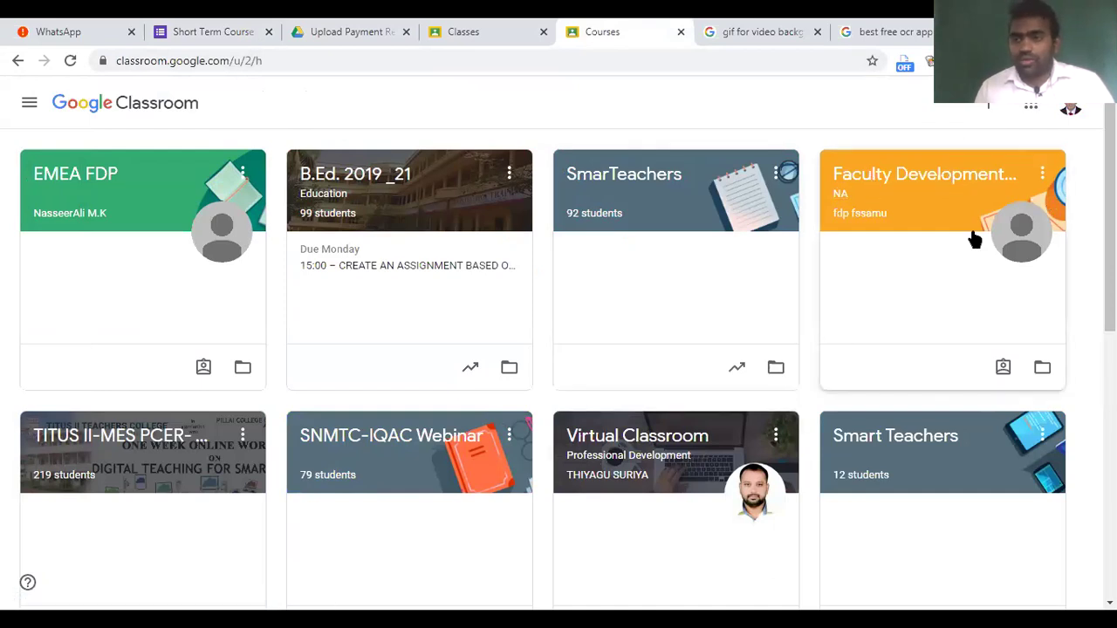
click(334, 182)
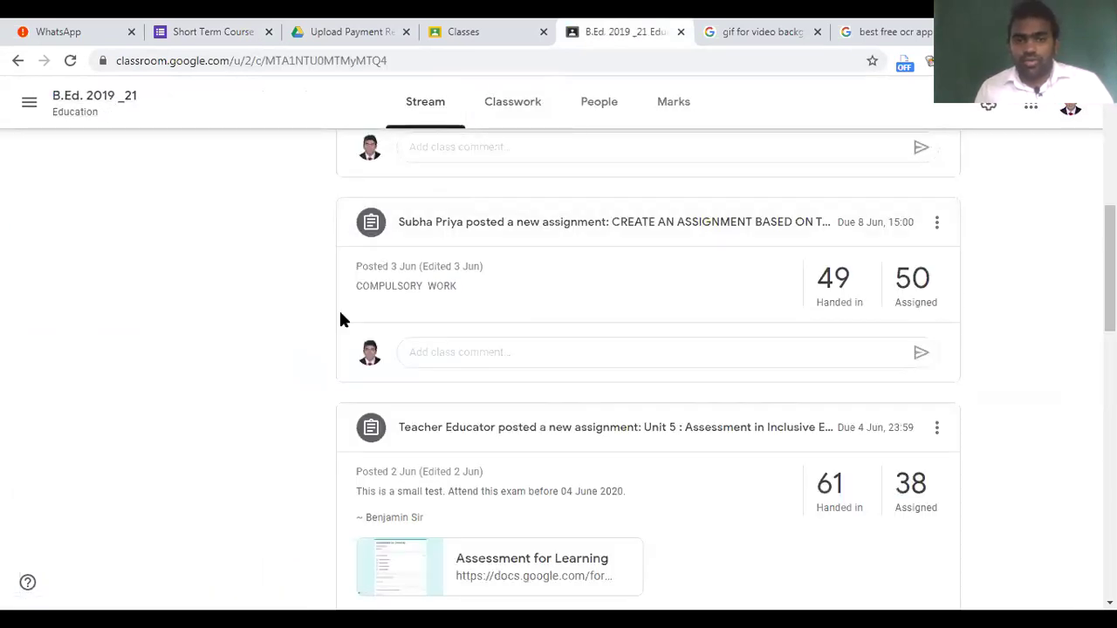
- View the class's People list of teachers and students
scroll(322, 301, up, 10)
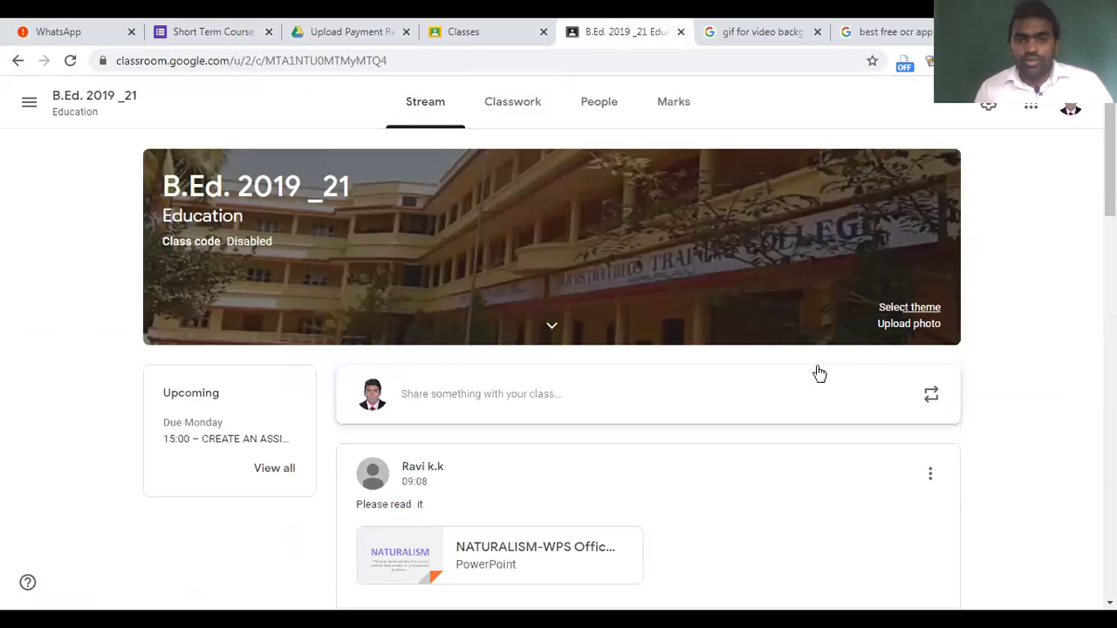
click(542, 99)
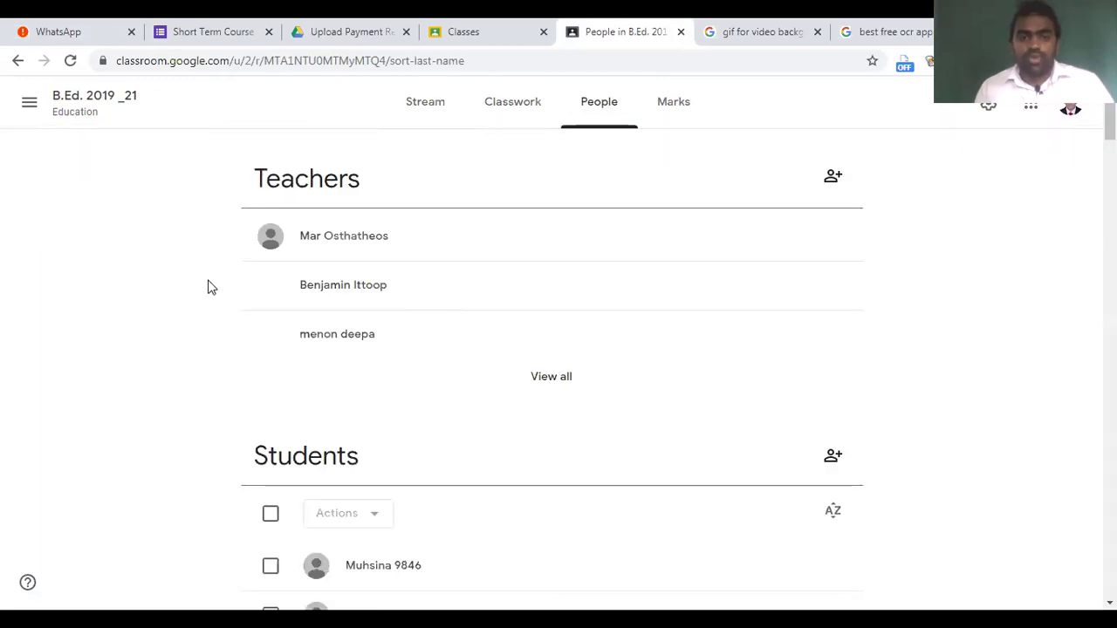
scroll(209, 292, down, 4)
scroll(297, 369, up, 4)
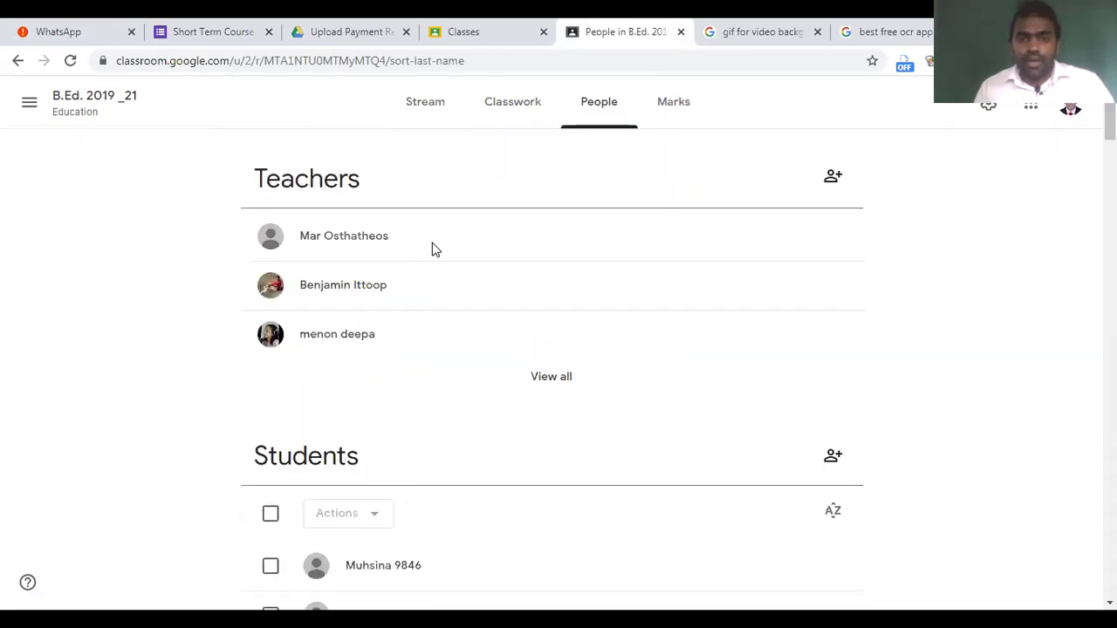
- Go to the Classwork page and bring up the + Create menu
click(485, 122)
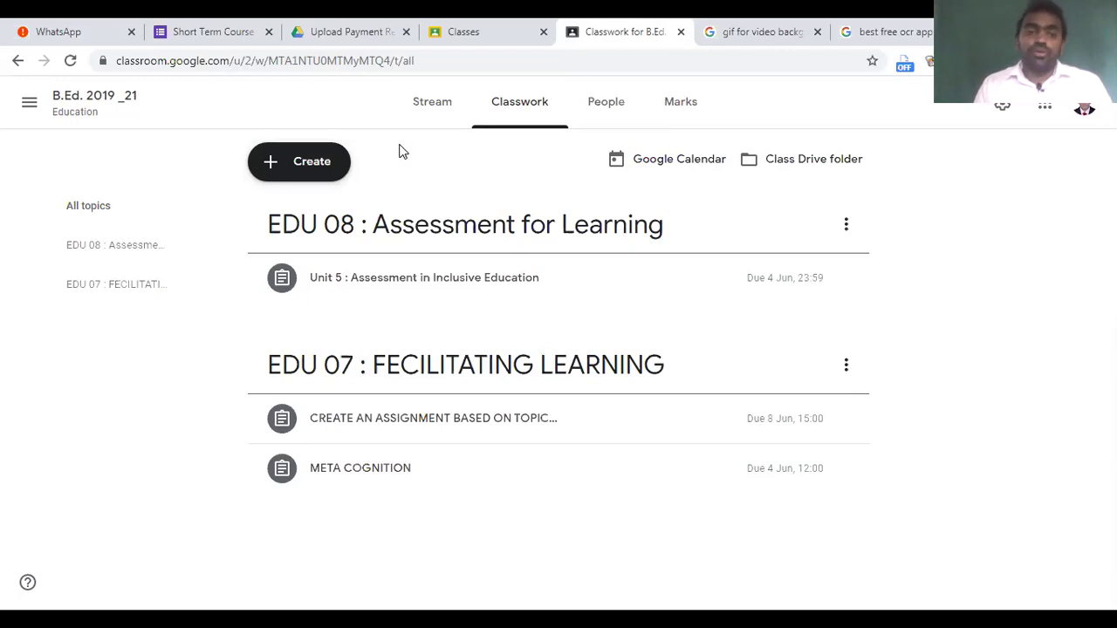
click(291, 177)
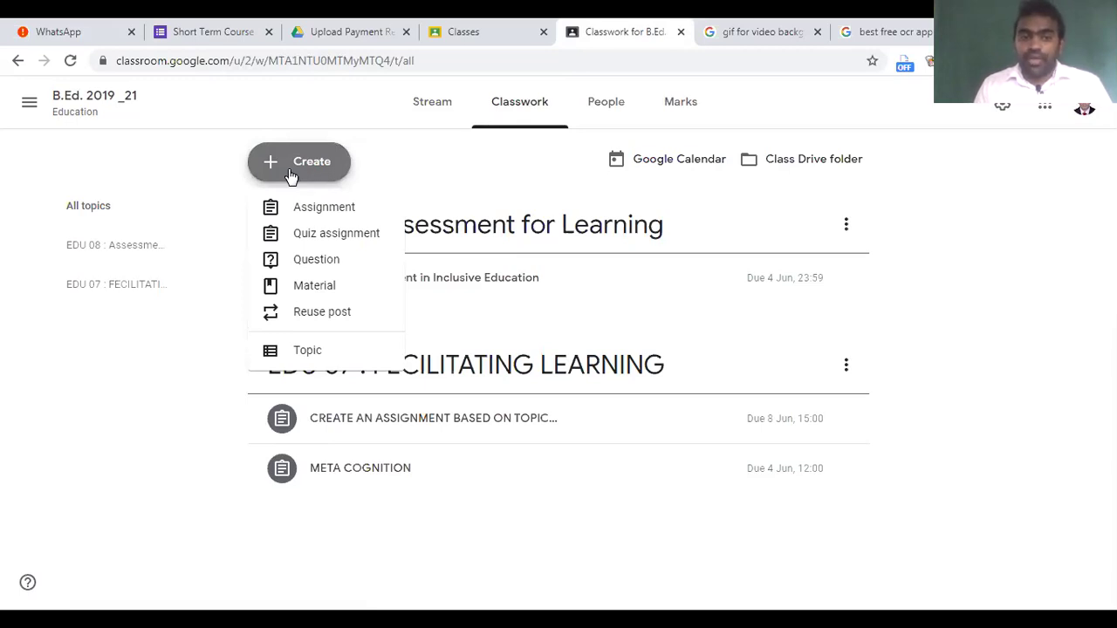
- Create a new Question post titled '06 June 2020 Attendance'
click(303, 262)
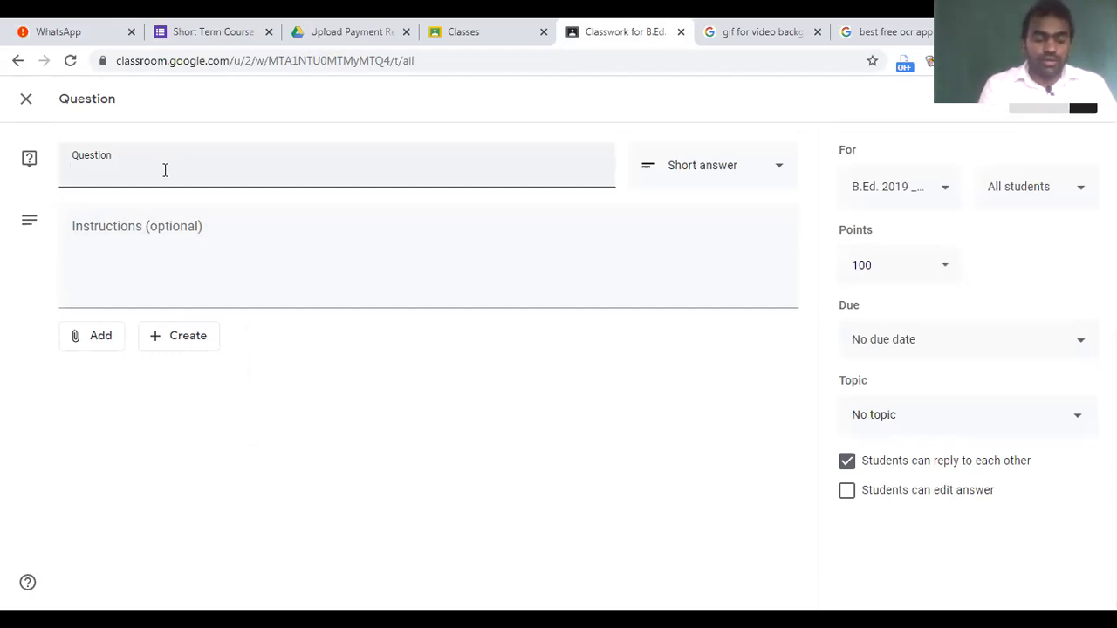
text(Attendance)
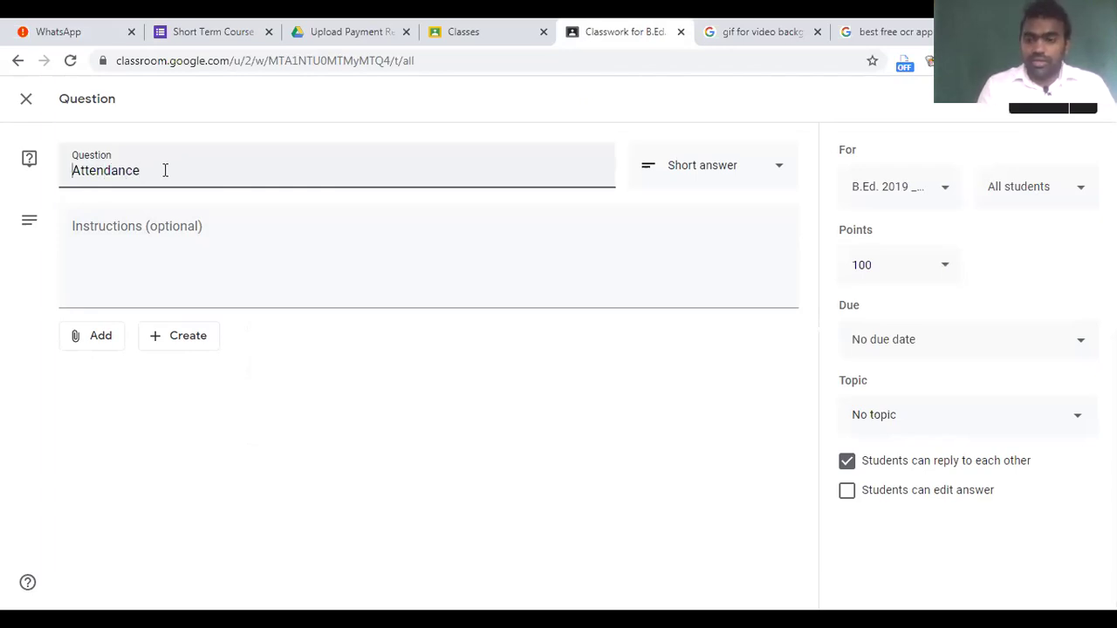
text(06 )
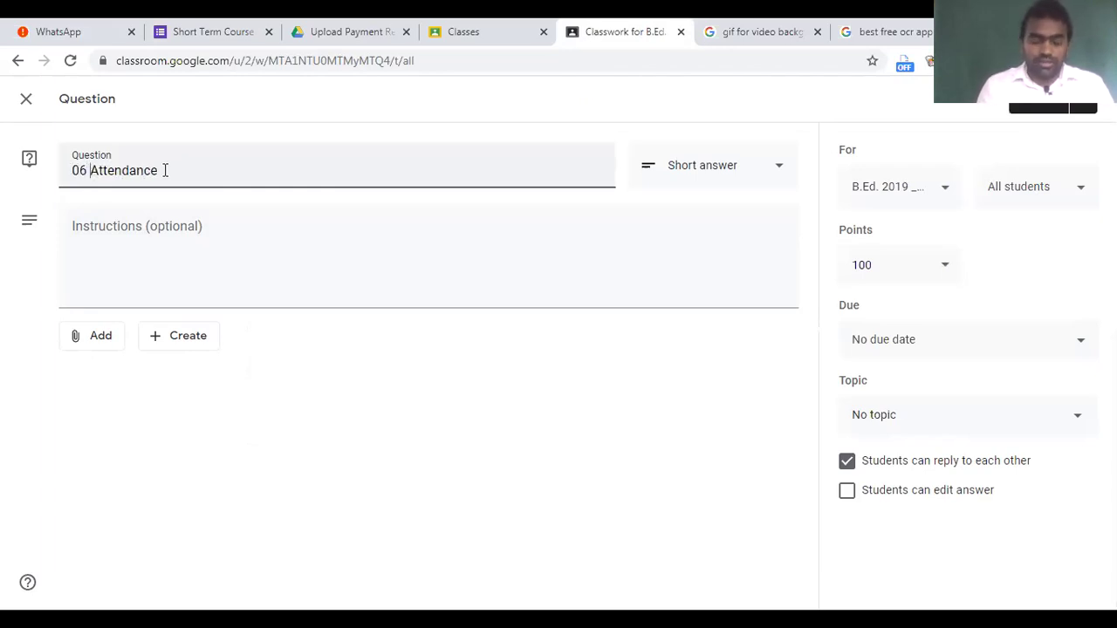
text(June 2)
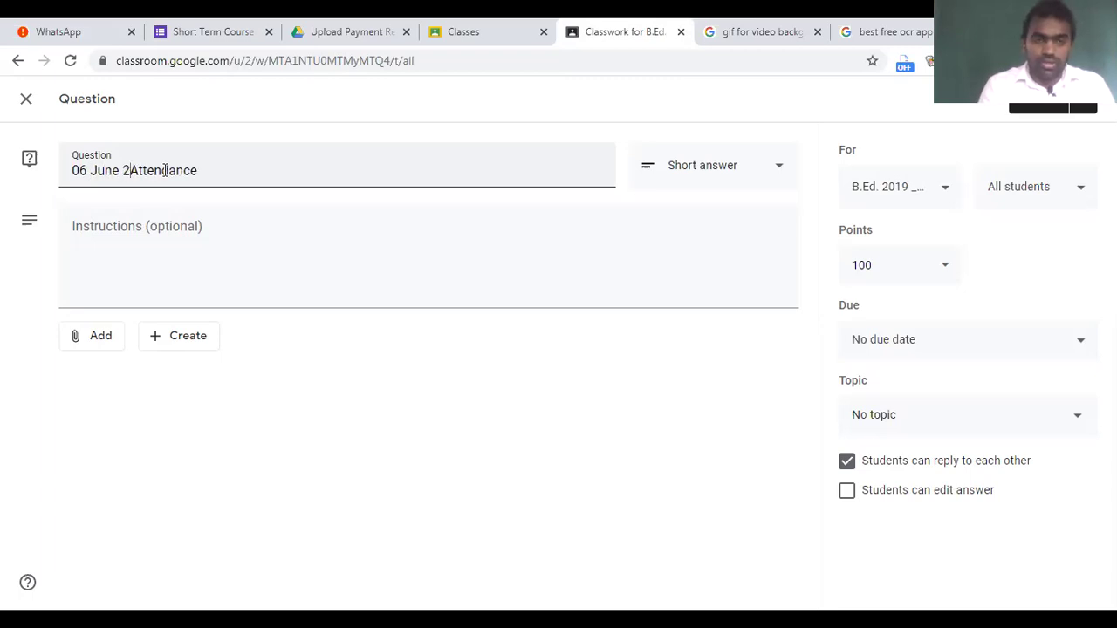
text(020)
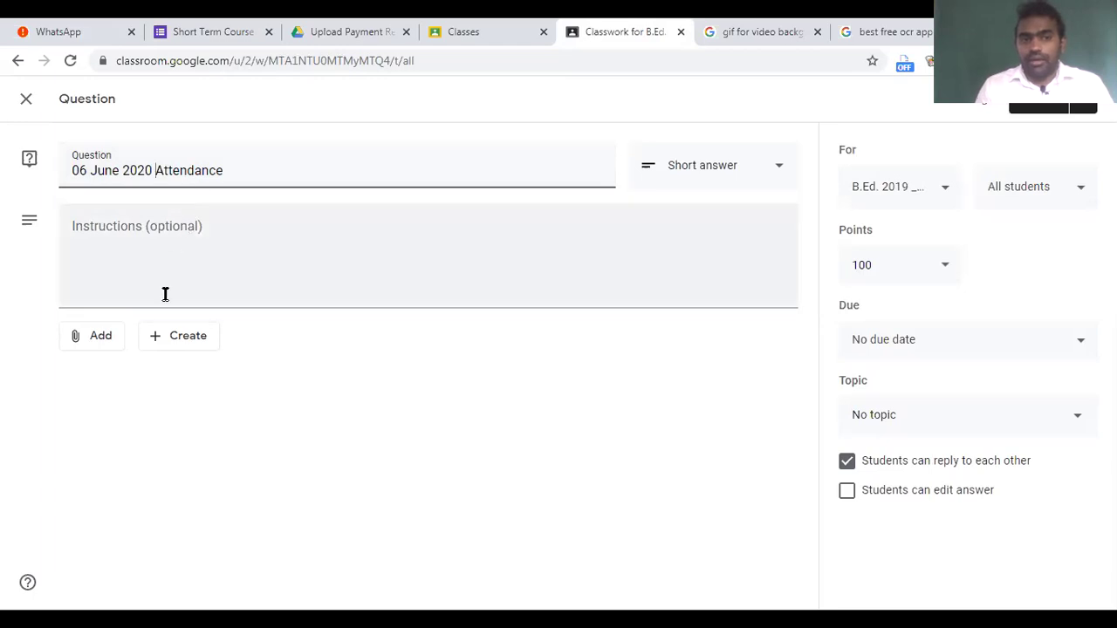
click(735, 173)
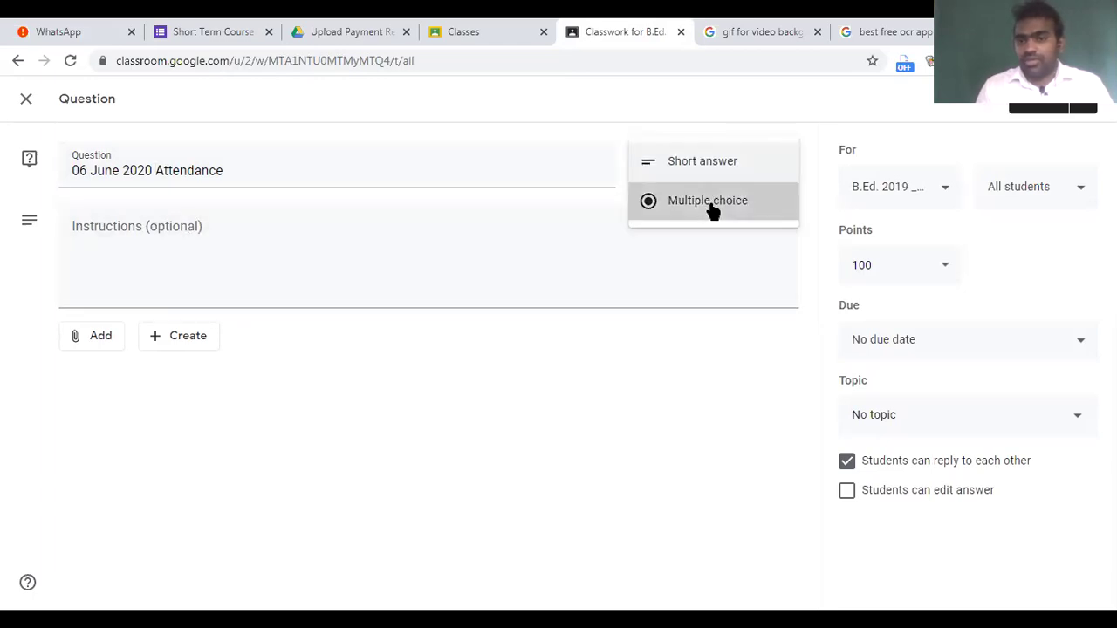
- Make the question multiple choice with the option 'Yes, I am present'
click(711, 207)
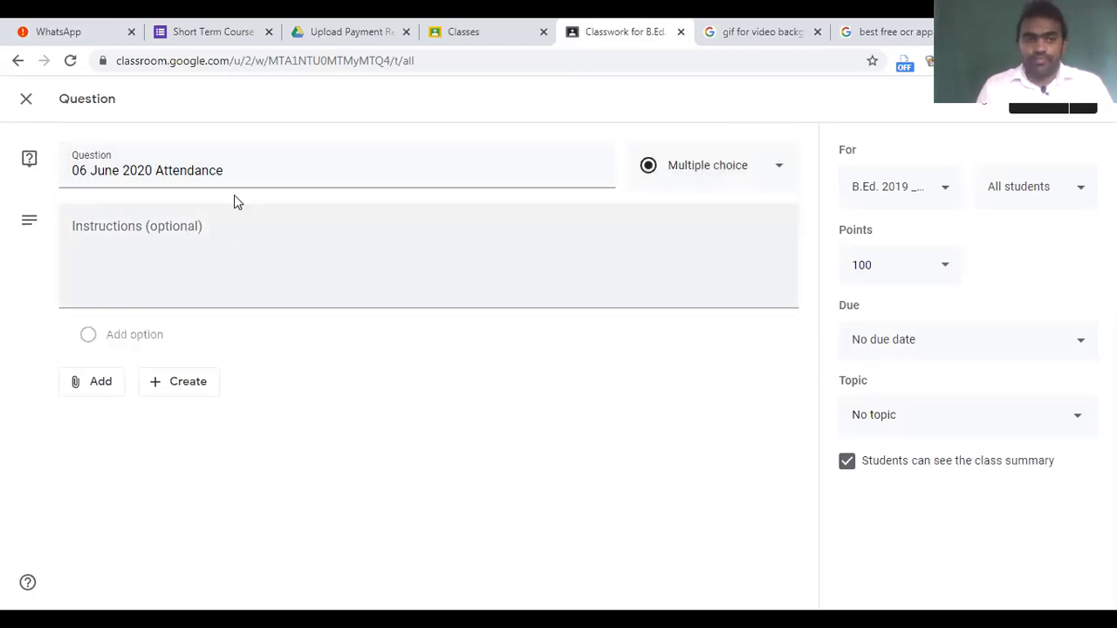
click(122, 335)
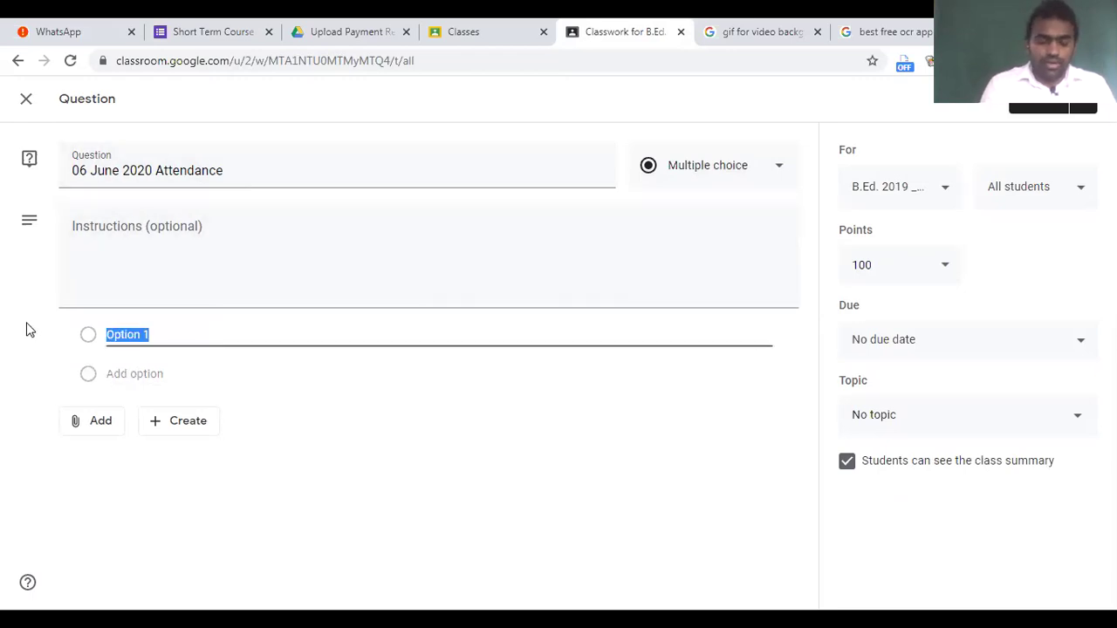
text(Yes)
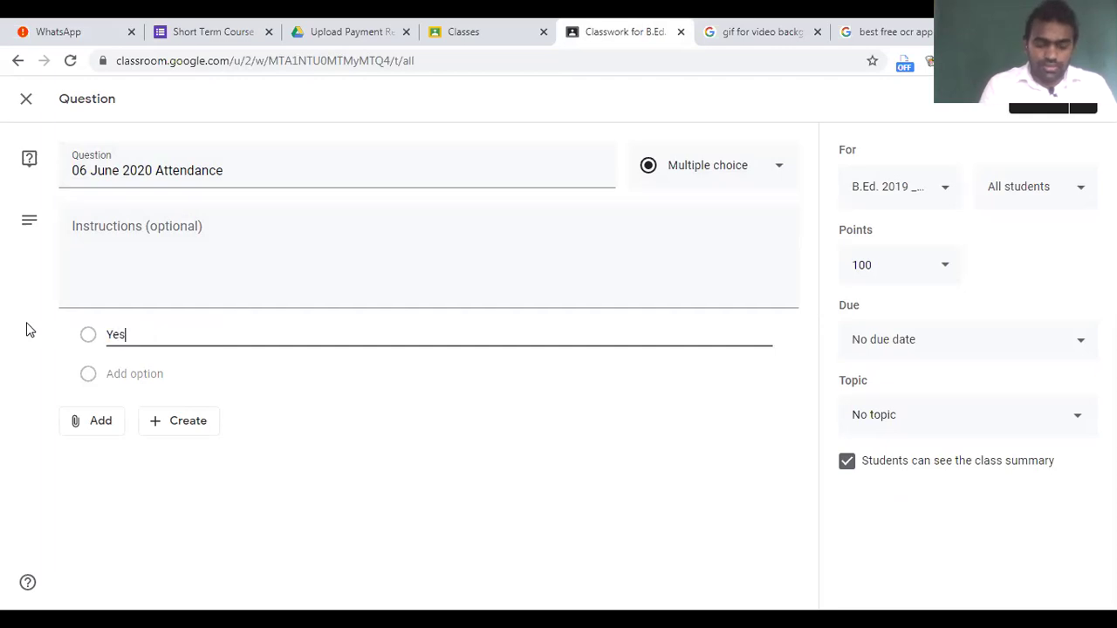
text(, I a)
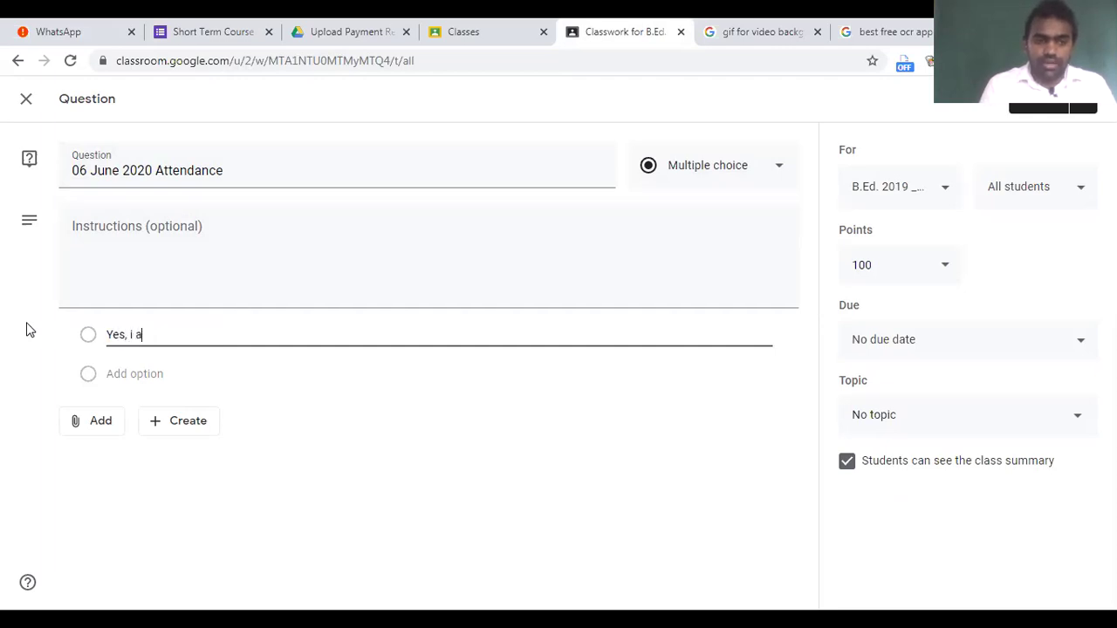
text(m present)
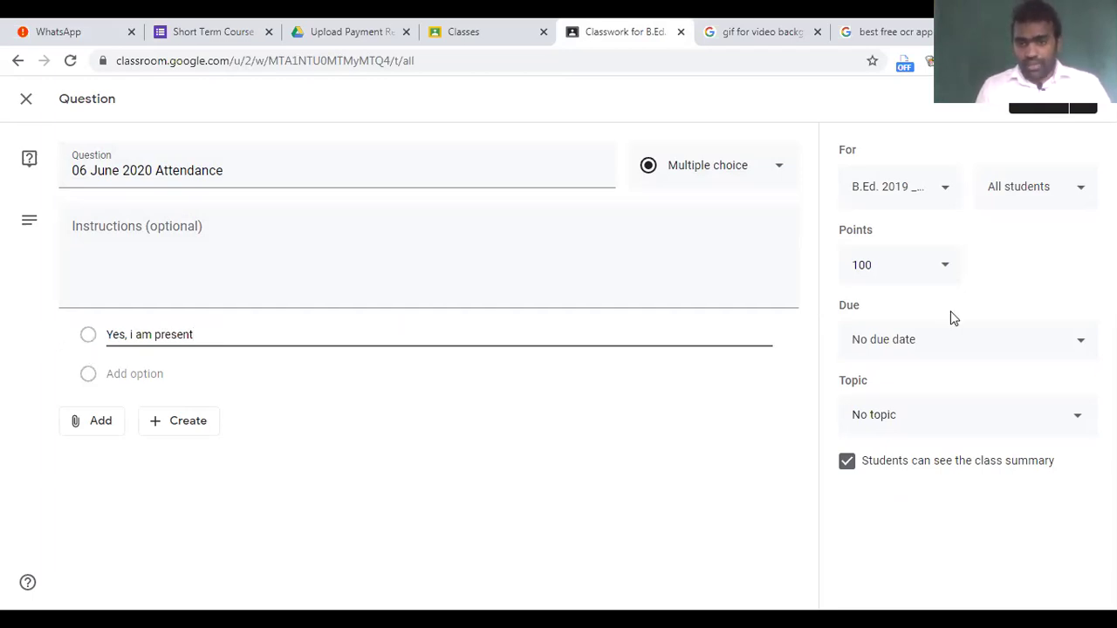
- Set the question's points to Unmarked and check the recipient class list
click(951, 266)
click(879, 305)
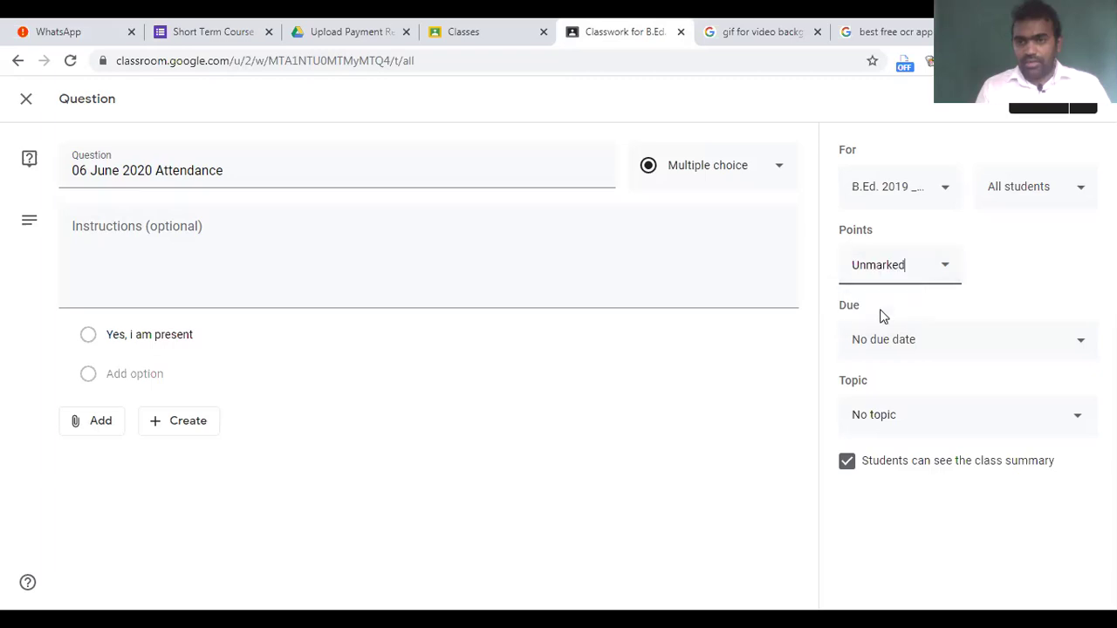
click(922, 186)
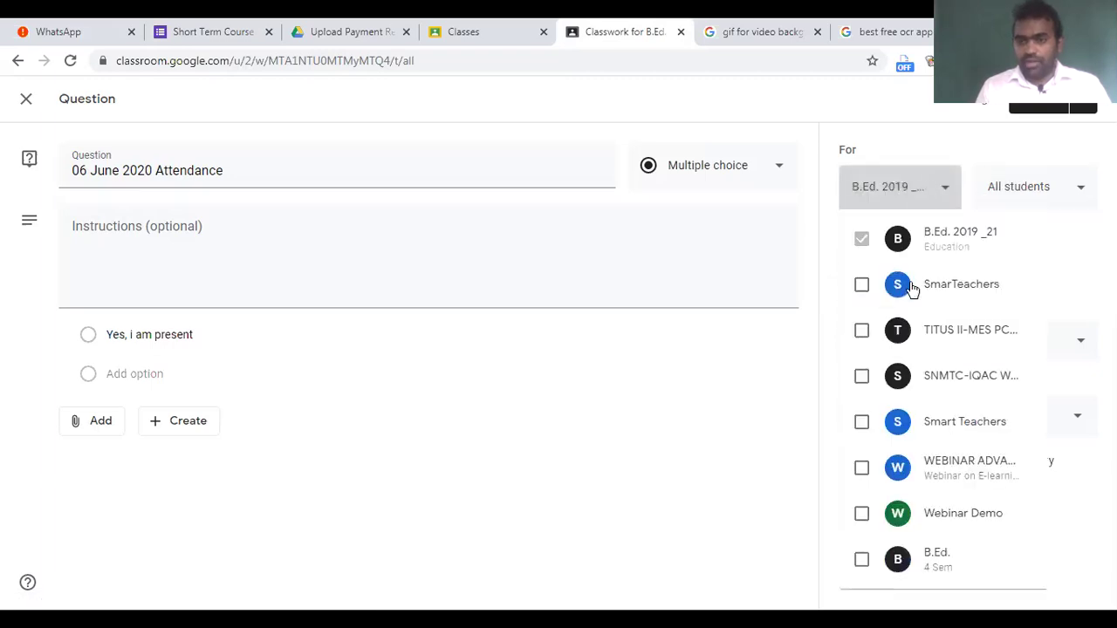
click(902, 195)
click(902, 195)
click(1073, 240)
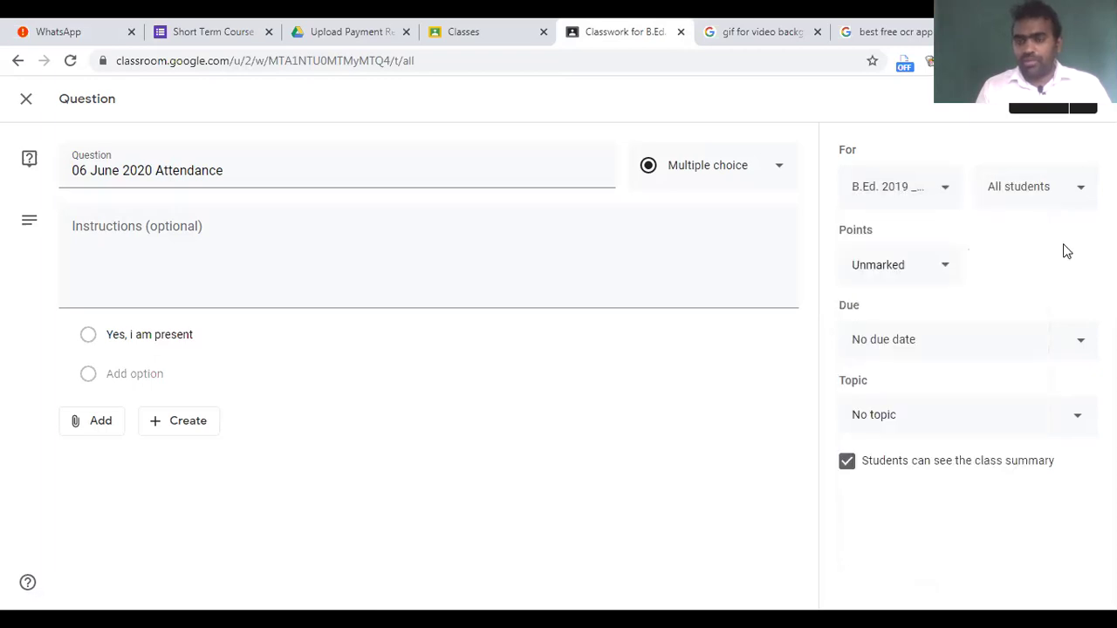
- Set the due date to 6 June 2020 at 12:00 PM
click(960, 343)
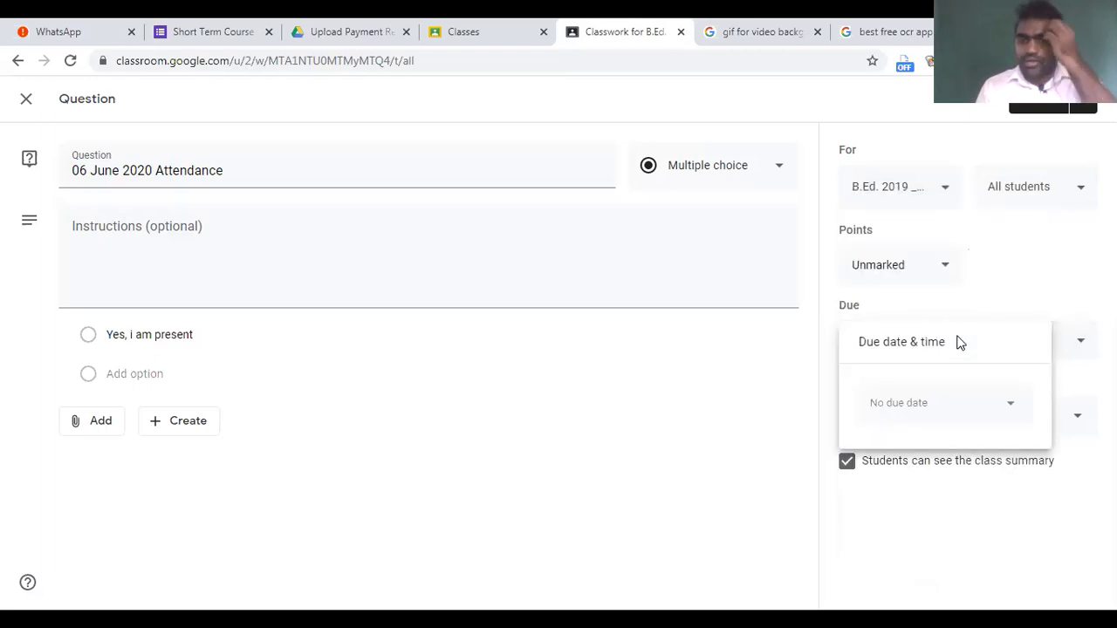
click(925, 412)
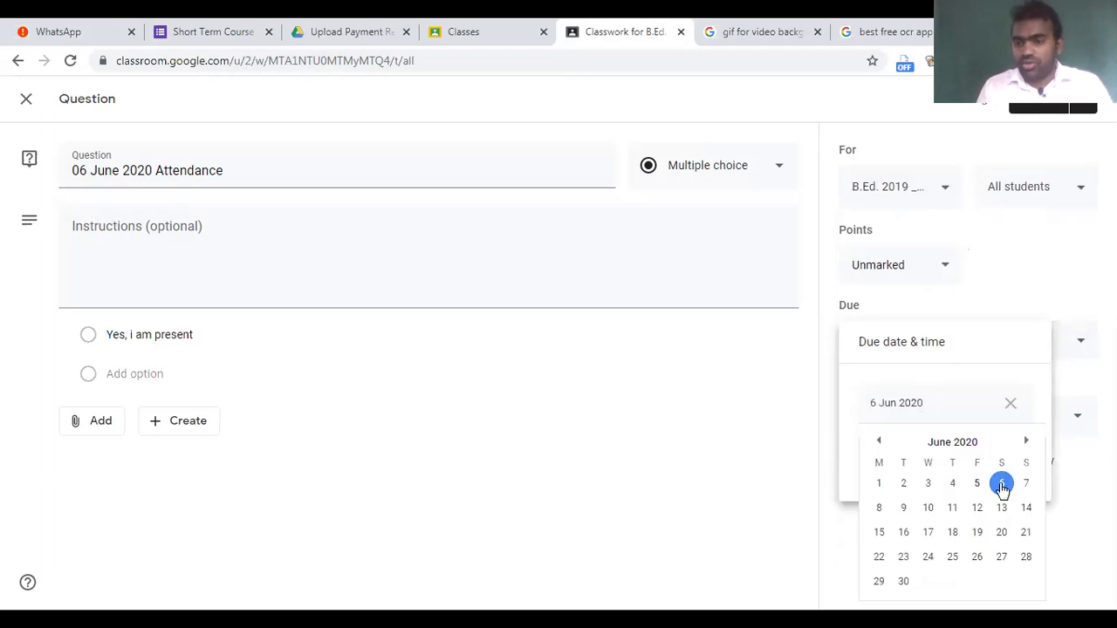
click(1002, 485)
click(925, 458)
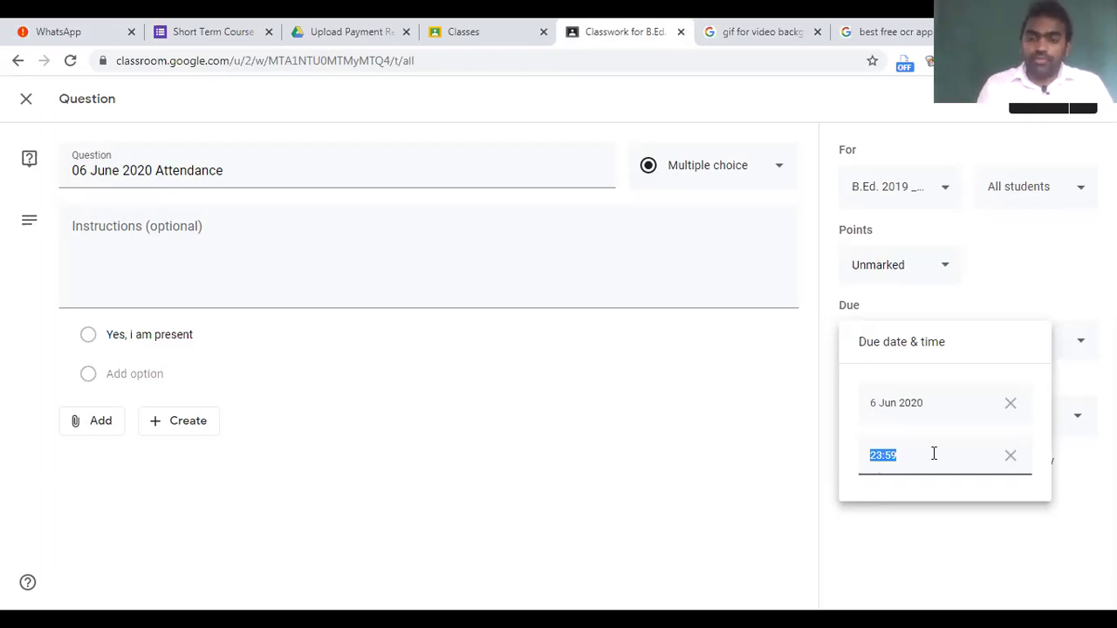
text(12:00 PM)
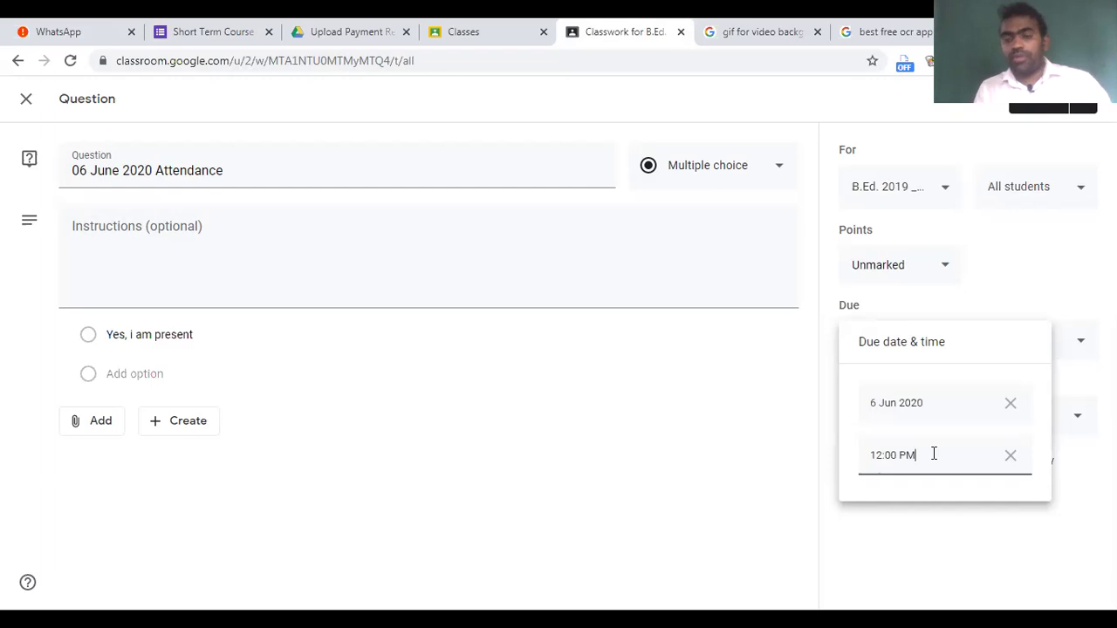
- File the question under a new 'DAILY ATTENDANCE' topic and hide the class summary from students
click(875, 541)
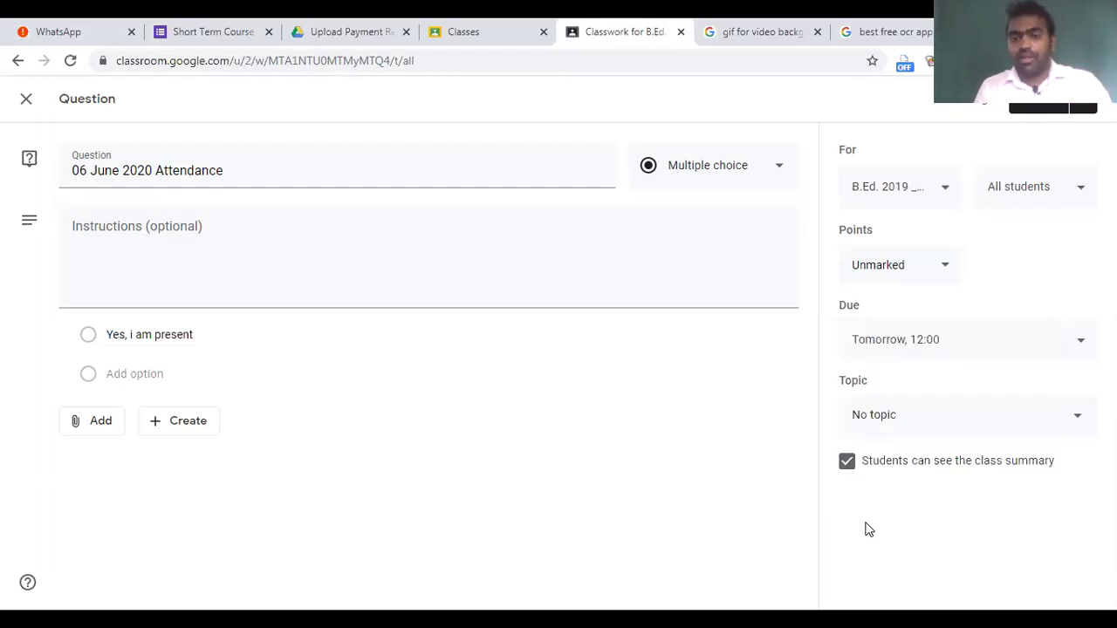
click(879, 421)
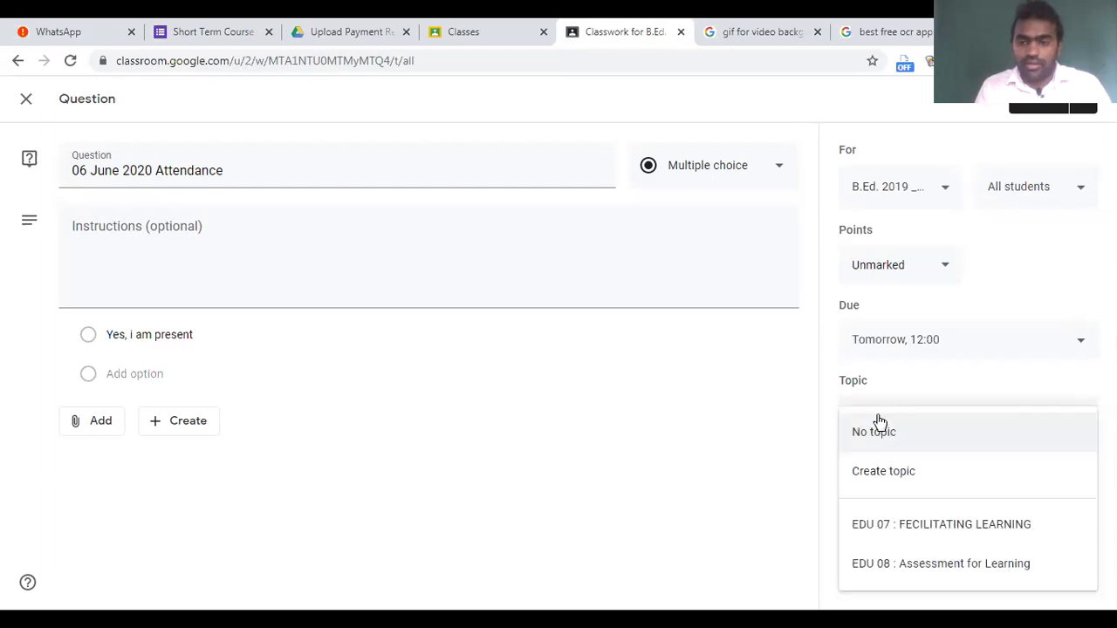
click(903, 480)
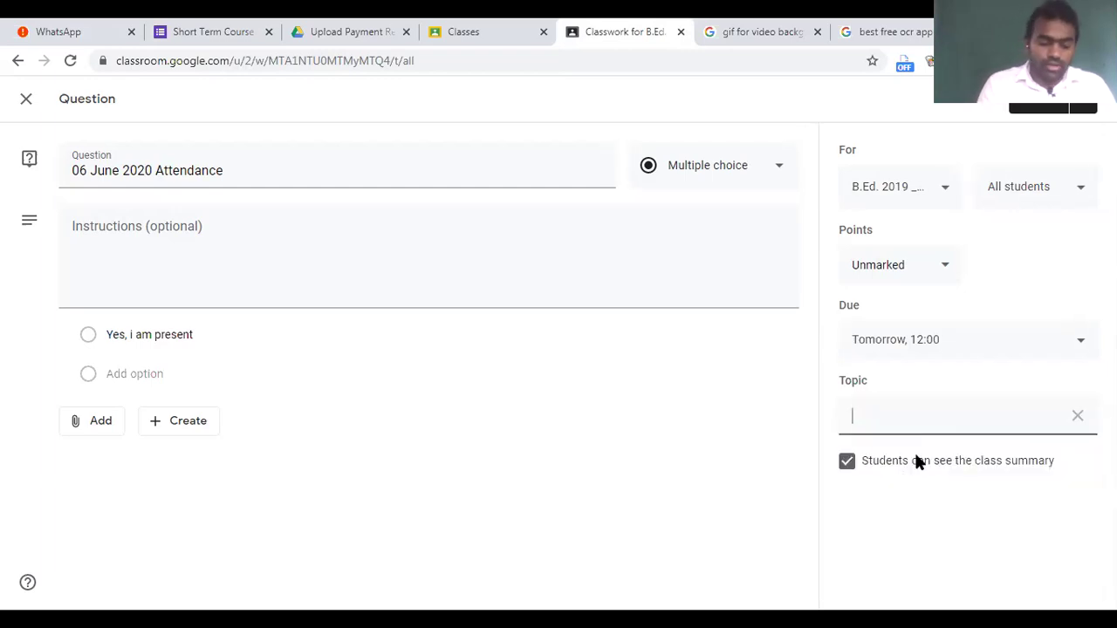
text(ATTE)
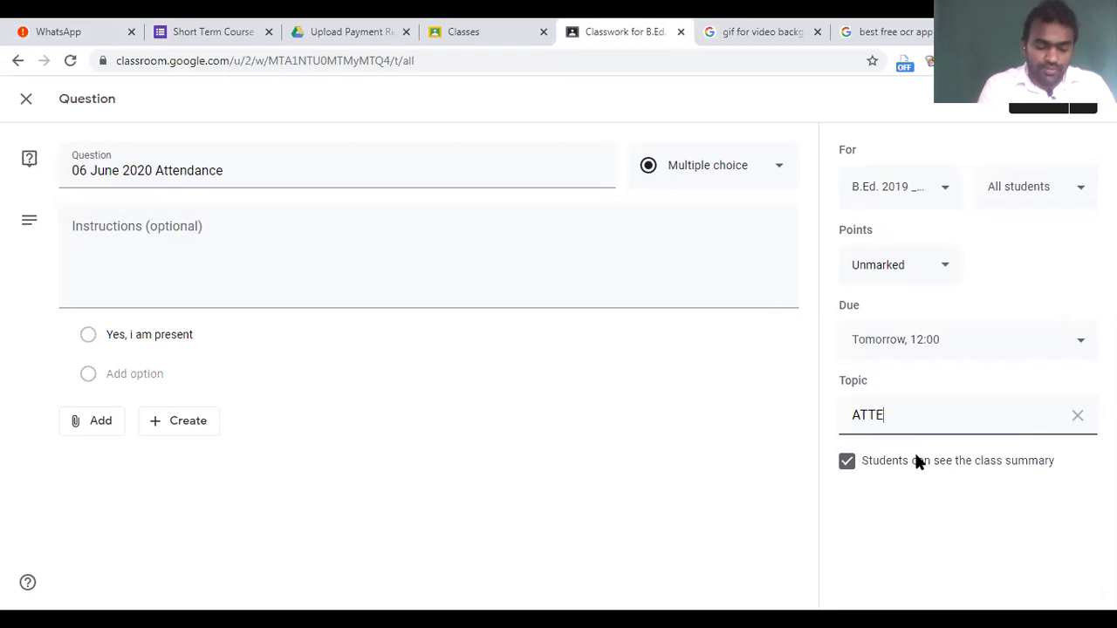
text(NDANCE)
key(Home)
text(DAILY)
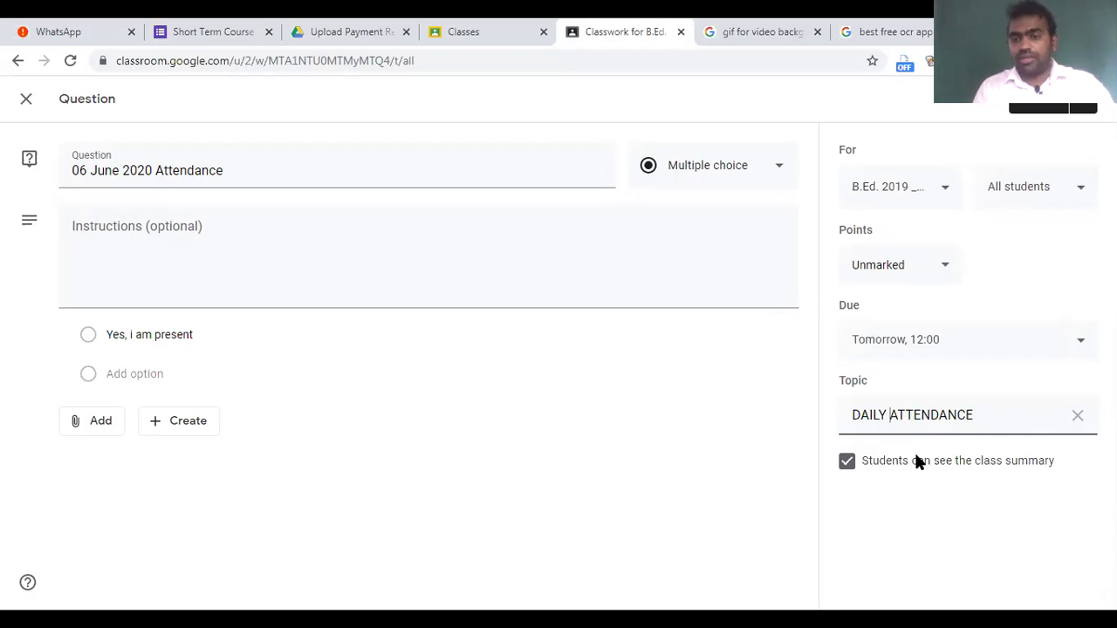
click(845, 464)
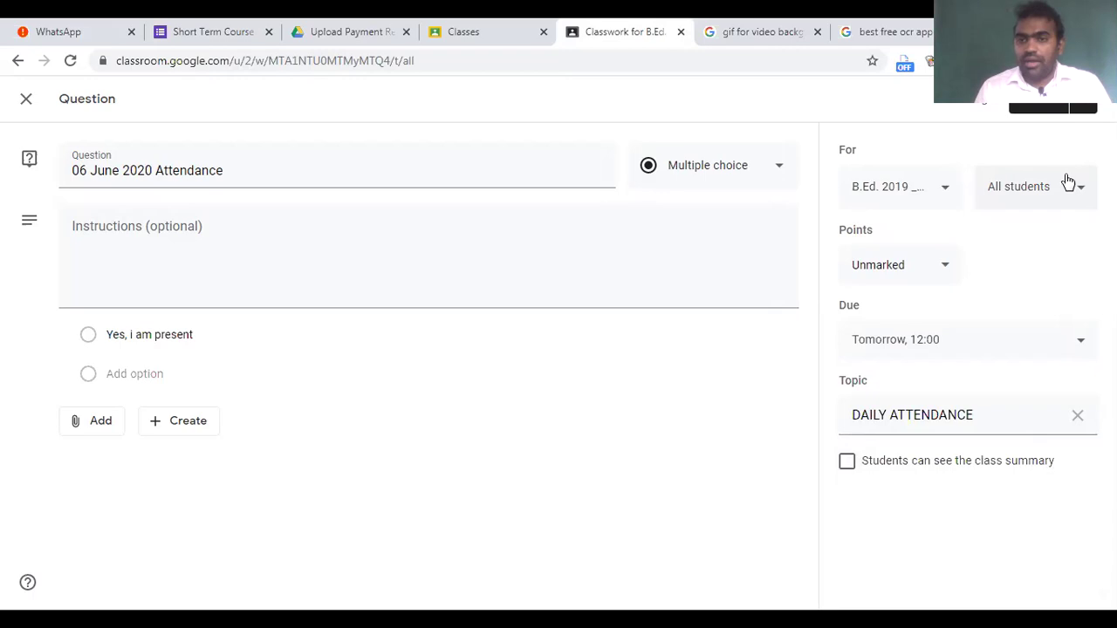
click(1082, 111)
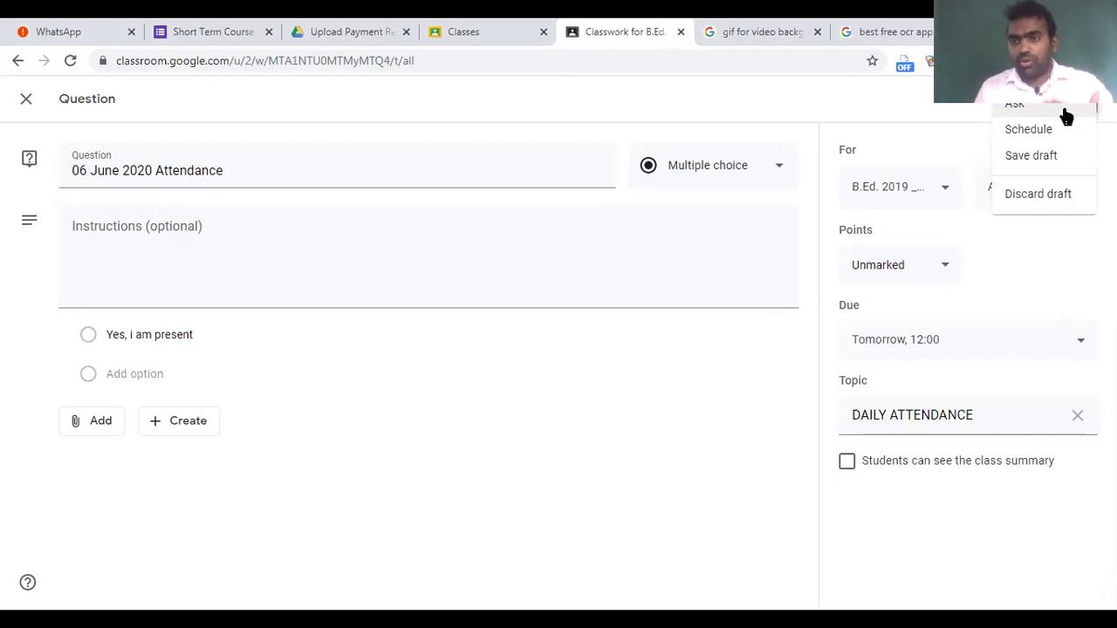
- Try editing the scheduled posting time, then cancel scheduling
click(1031, 131)
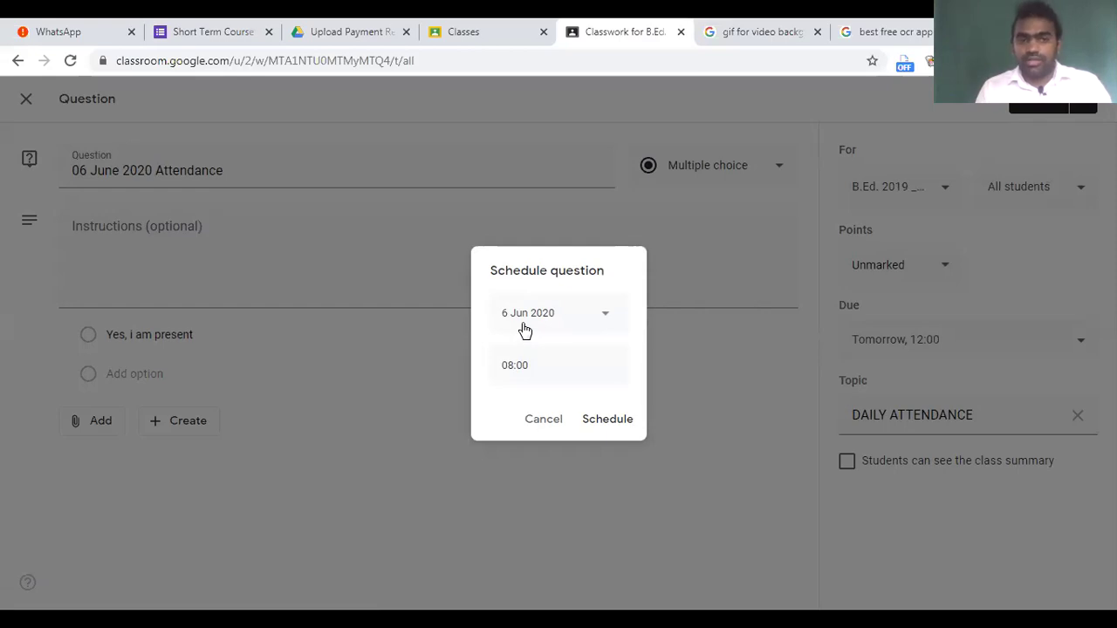
click(543, 380)
key(Left)
key(Right)
key(Right)
key(Right)
key(shift+Right)
text(3)
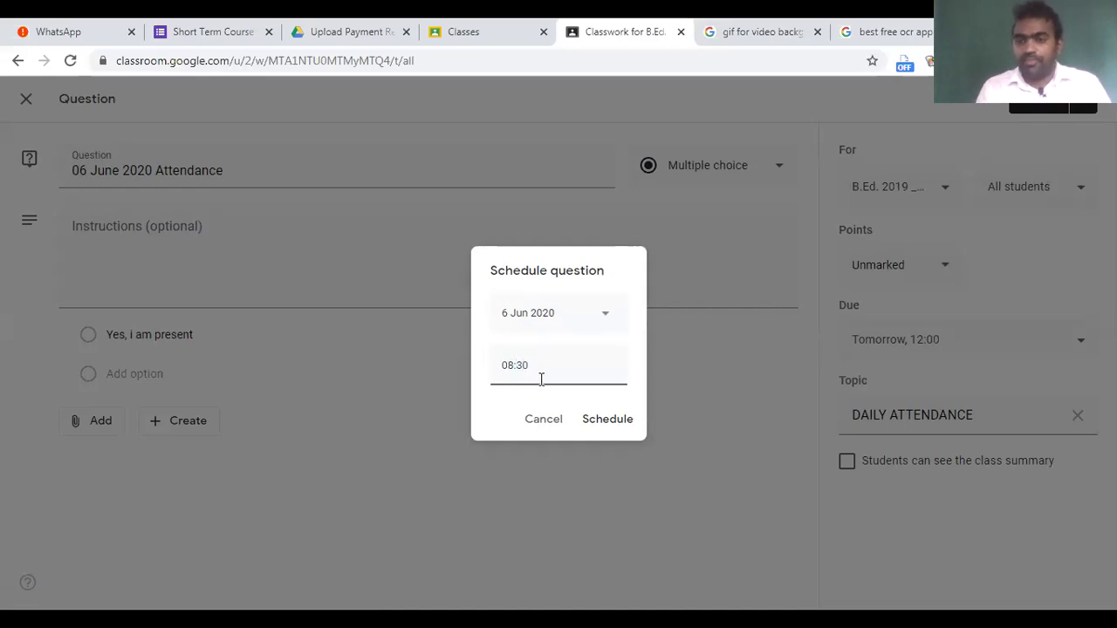
click(974, 338)
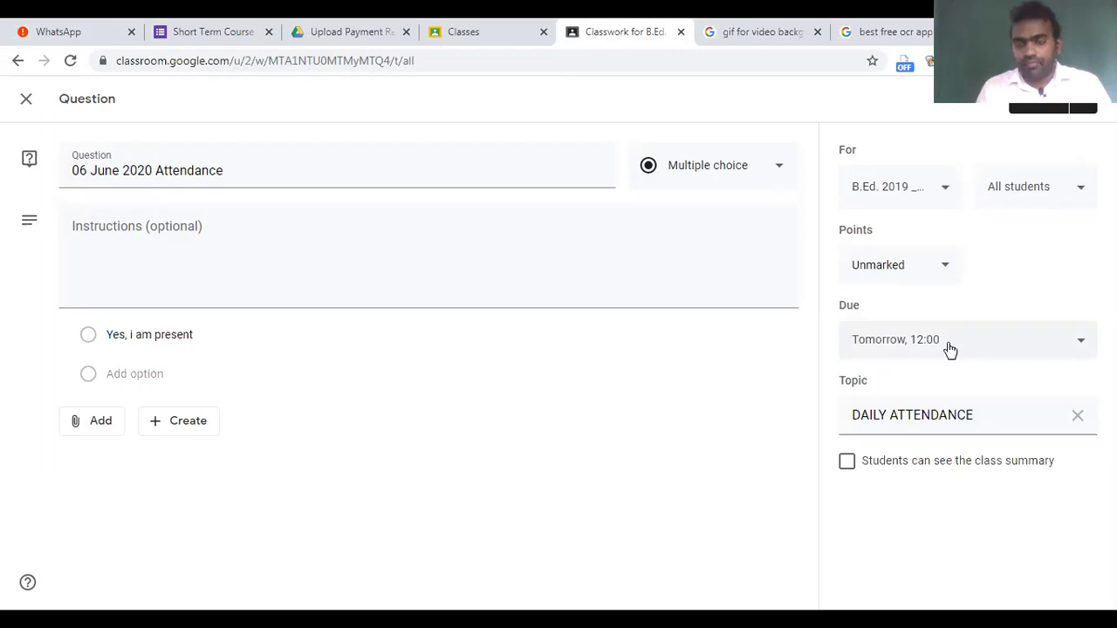
- Change the due time to 12:05 PM and bring up scheduling for 6 Jun 2020, 08:00
click(942, 343)
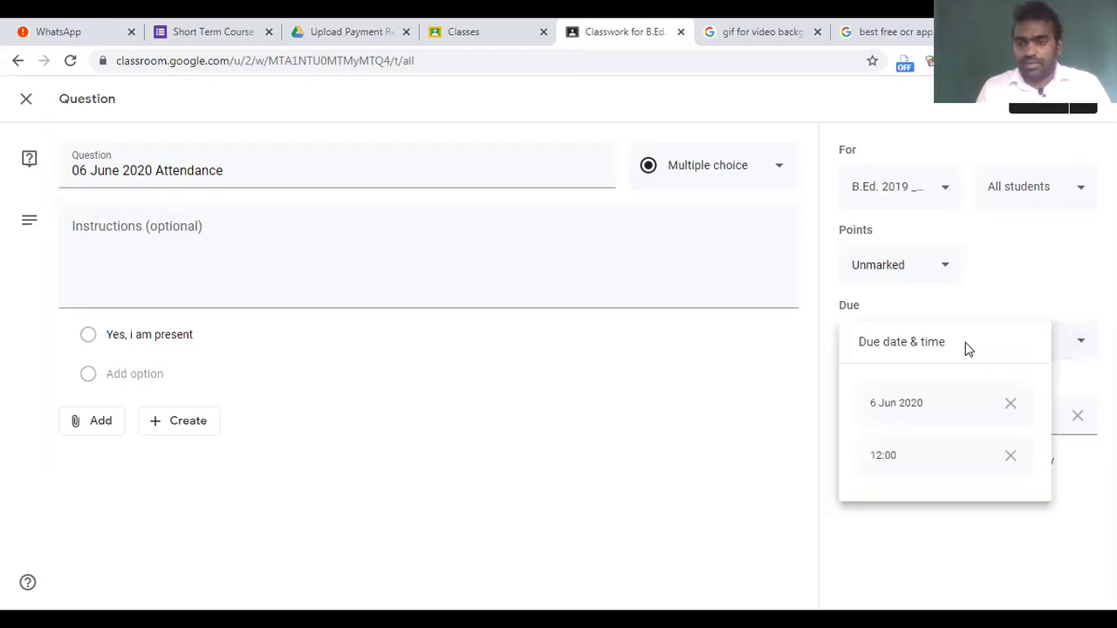
click(921, 456)
text(0)
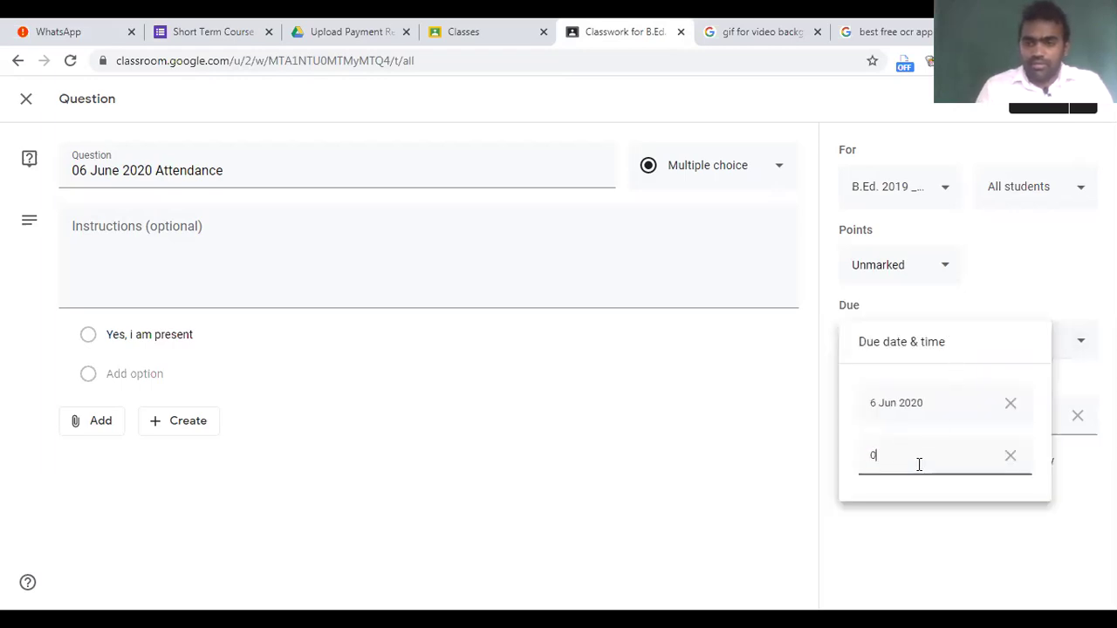
key(ctrl+z)
click(919, 465)
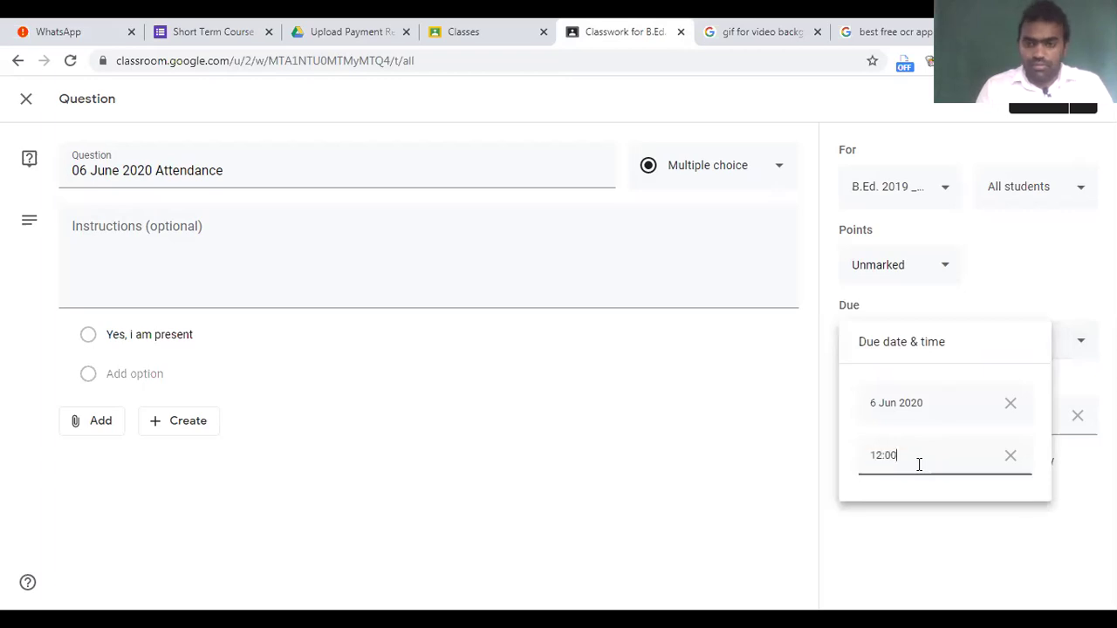
text(PM)
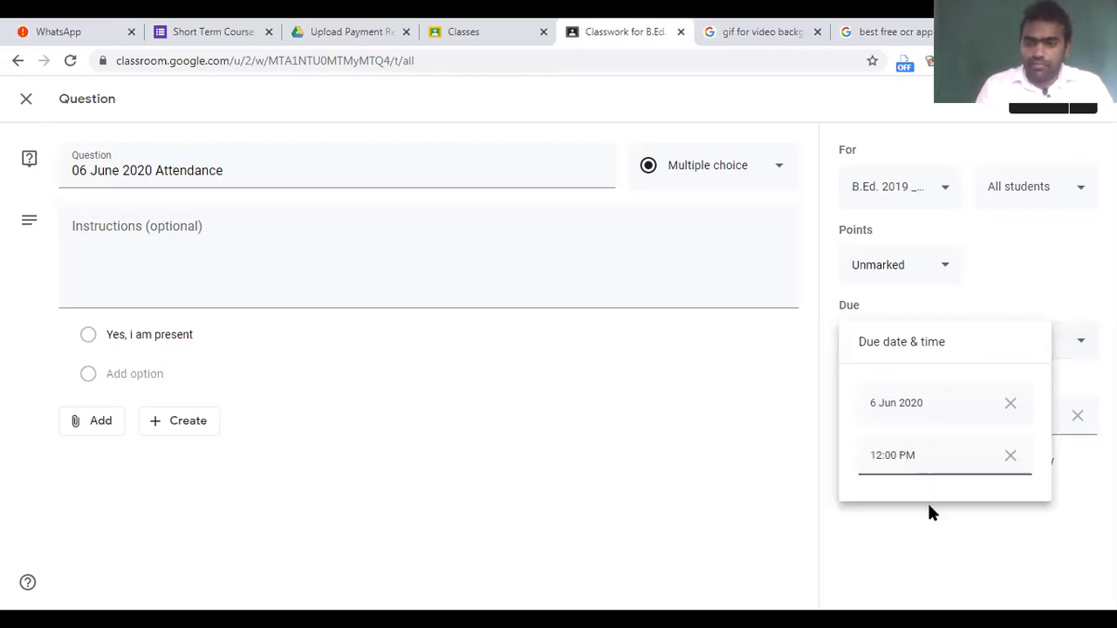
key(Left)
key(shift+Left)
key(shift+Left)
text(05)
click(942, 515)
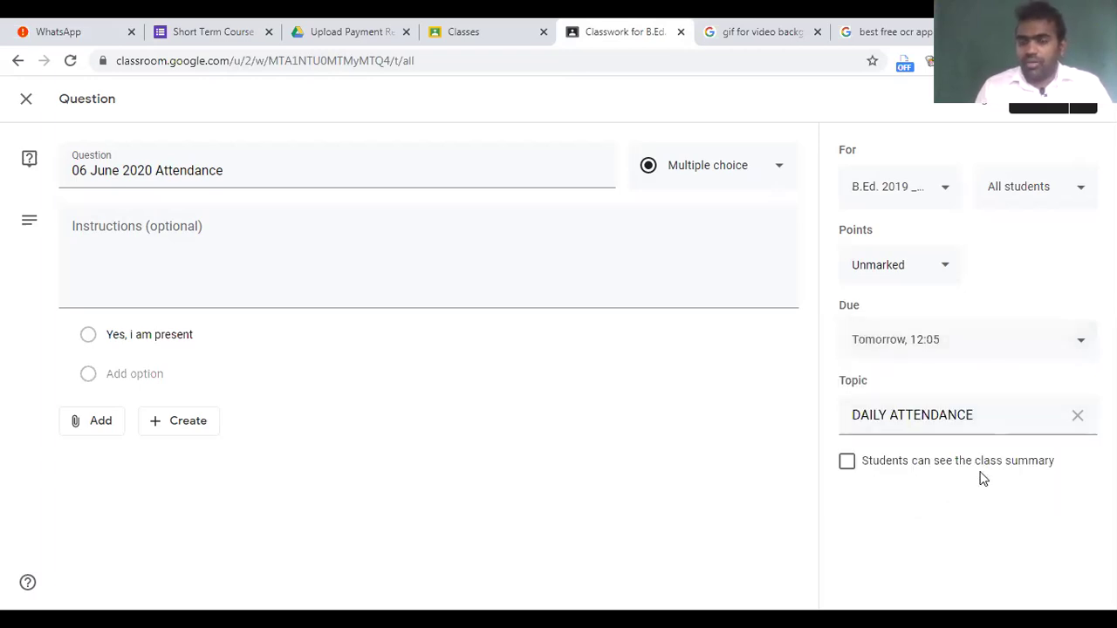
click(1085, 107)
click(1045, 129)
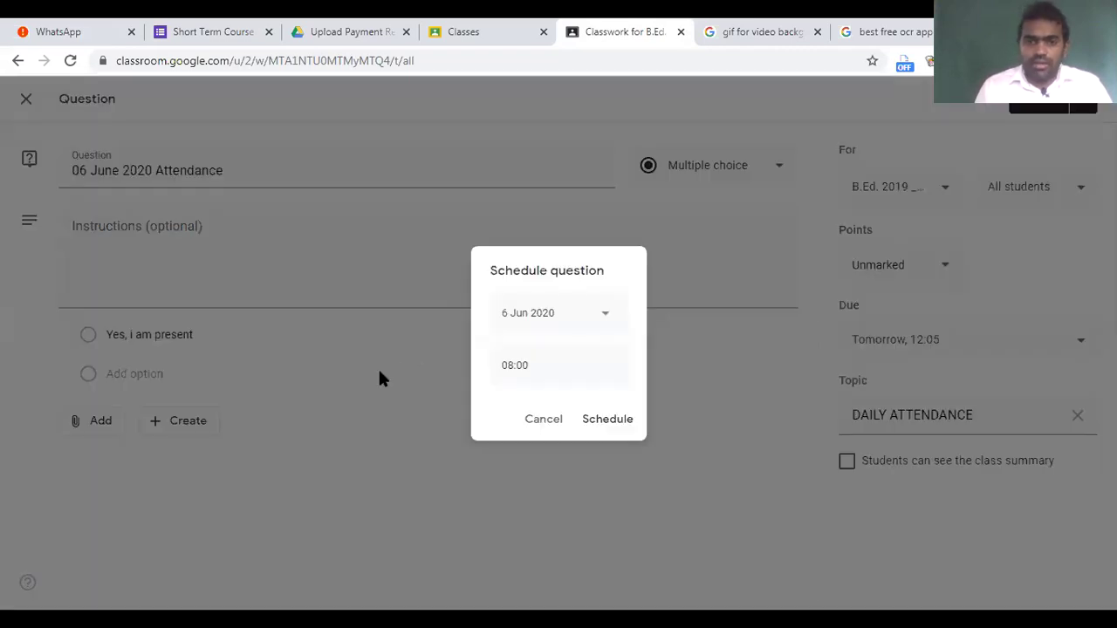
- Confirm the 08:00 schedule, review the scheduled post, and start a new question
click(620, 422)
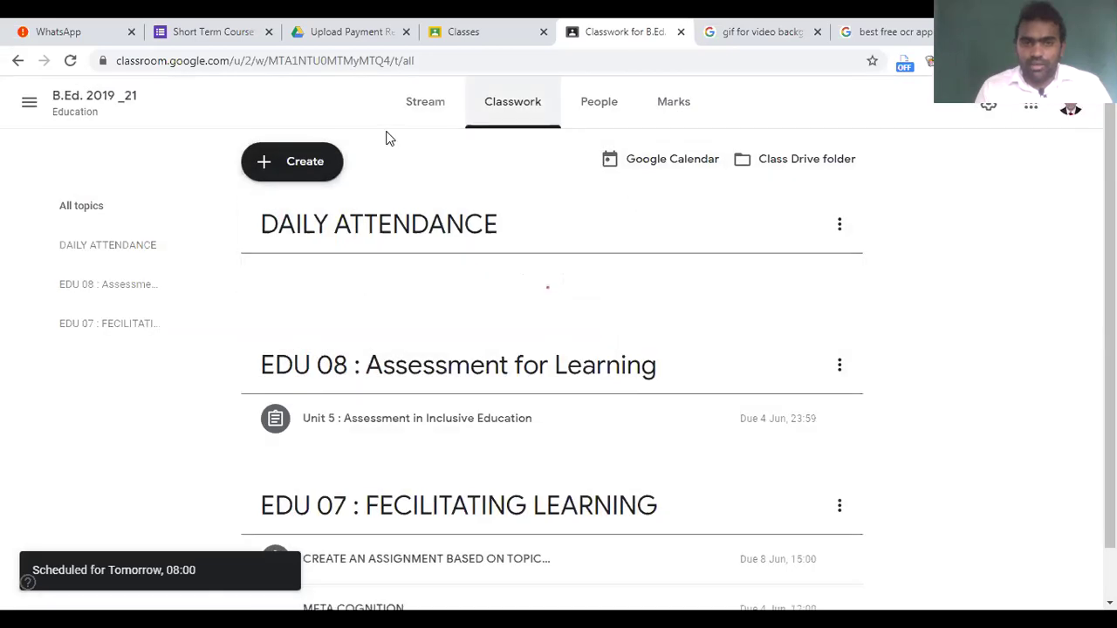
click(291, 159)
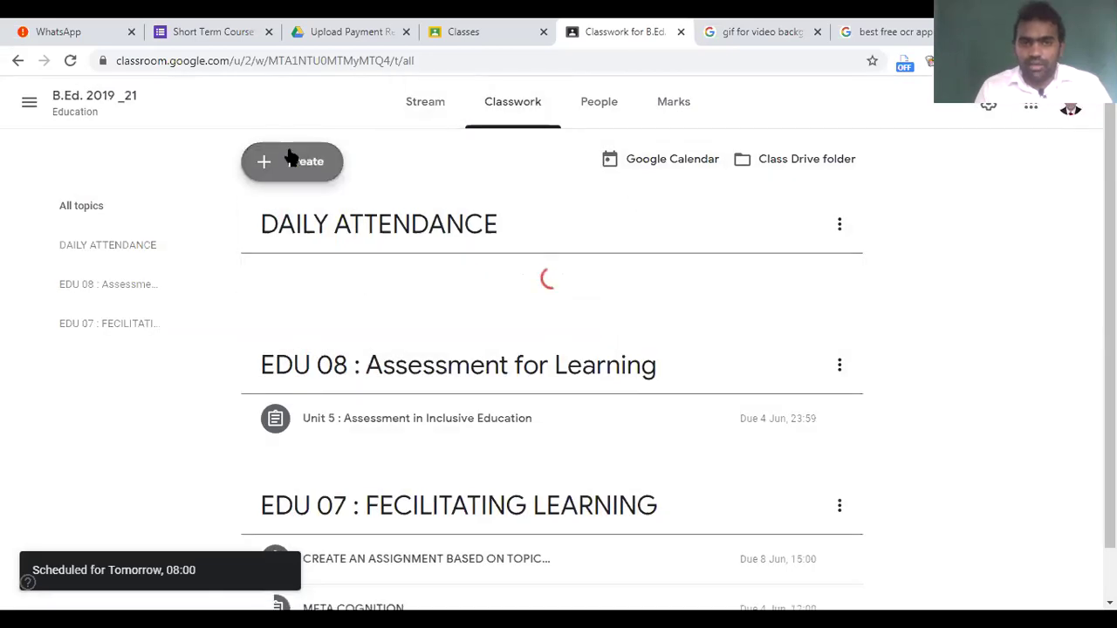
click(456, 168)
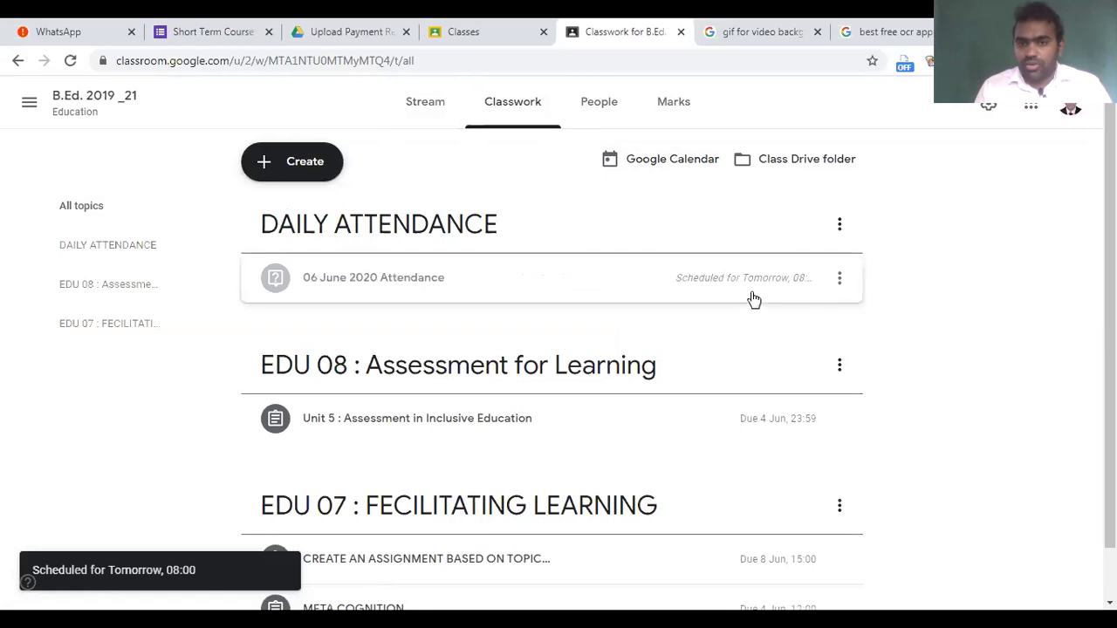
click(841, 280)
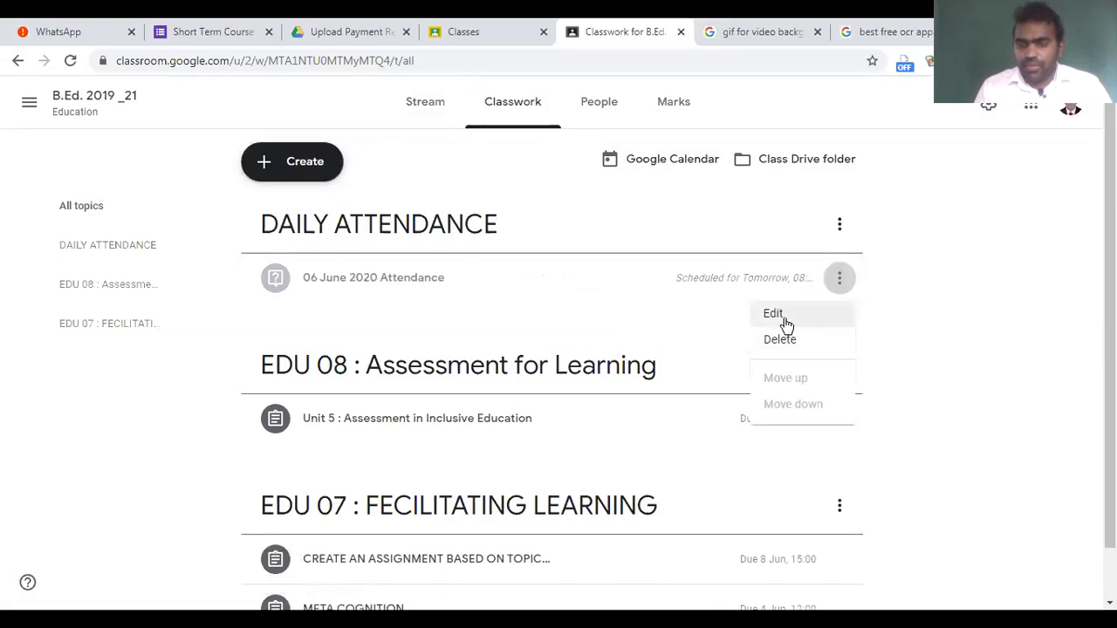
click(543, 326)
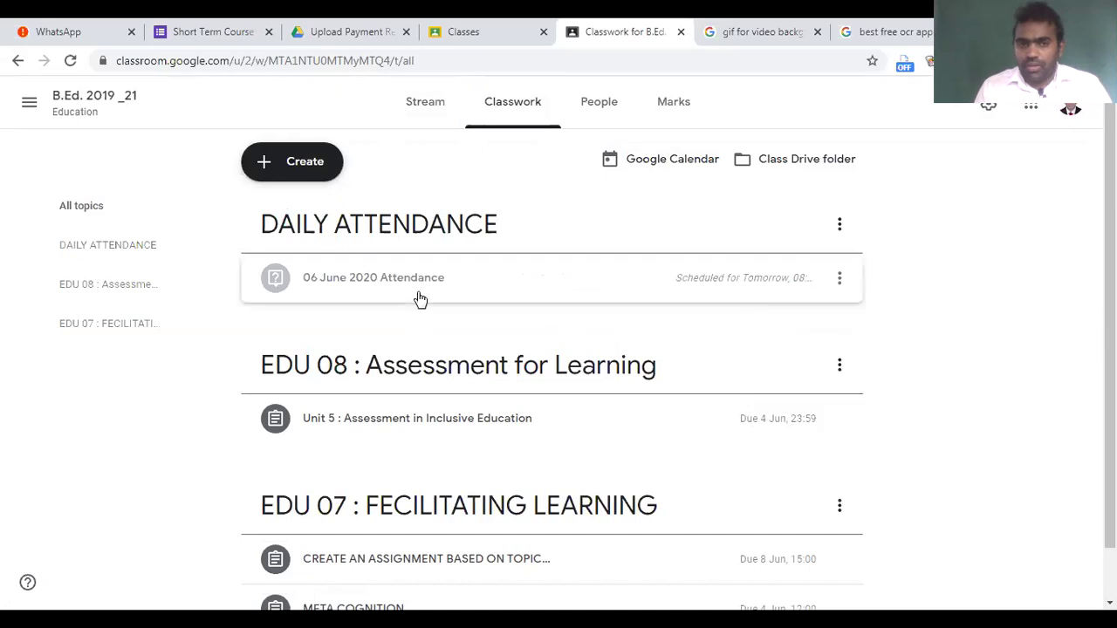
click(311, 172)
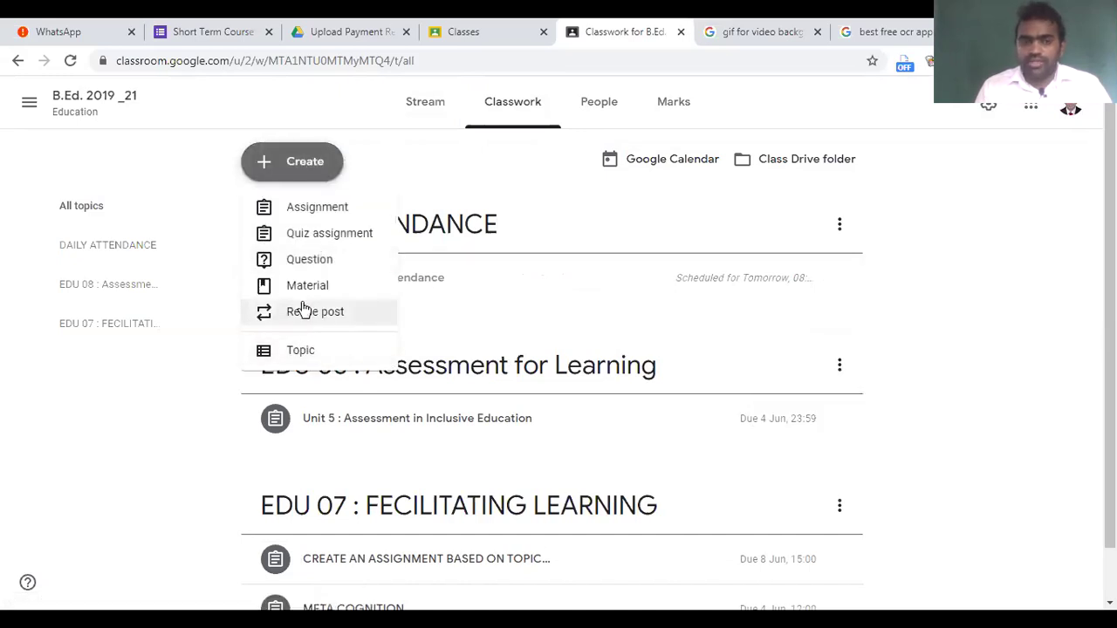
click(303, 262)
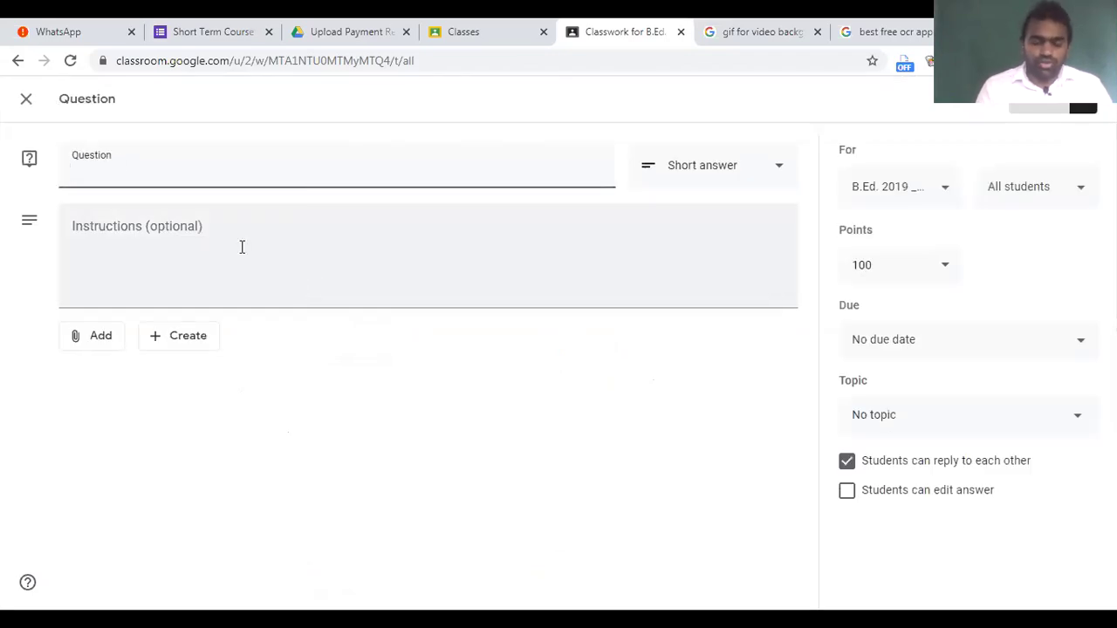
- Title the question '07 June 2020 Attendance', multiple choice with 'Yes, I am present', unmarked
text(07 J)
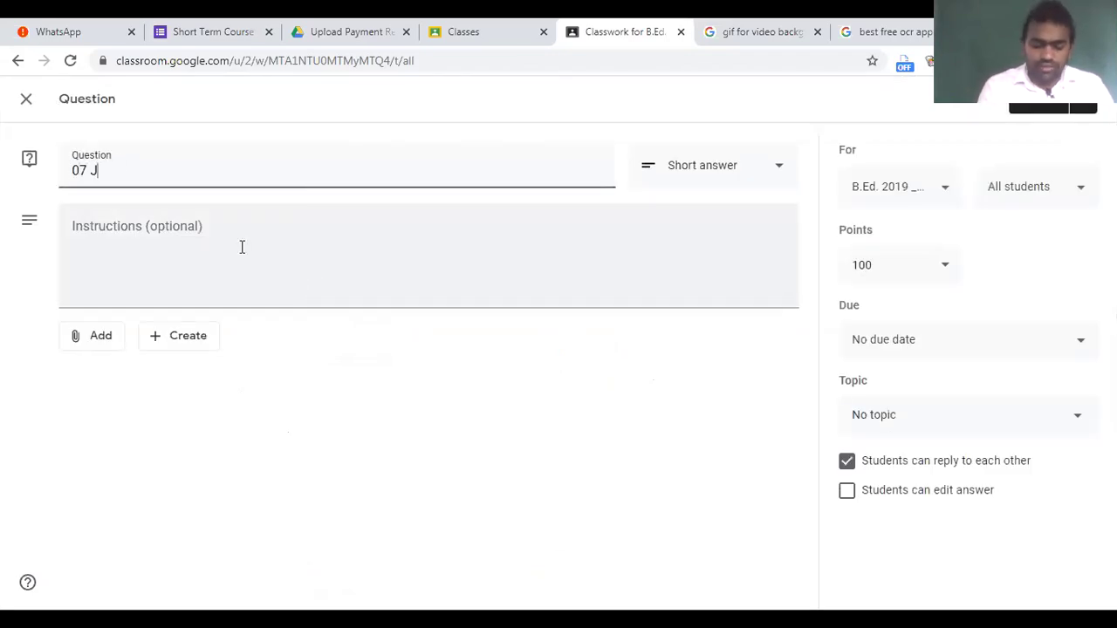
text(une 2020)
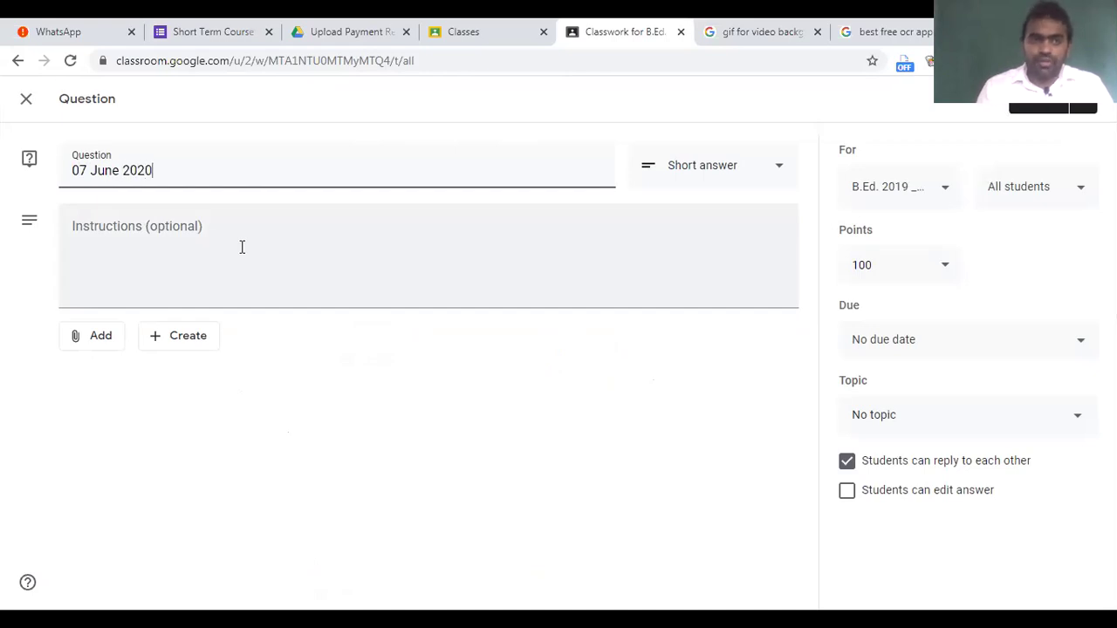
text( Attendance)
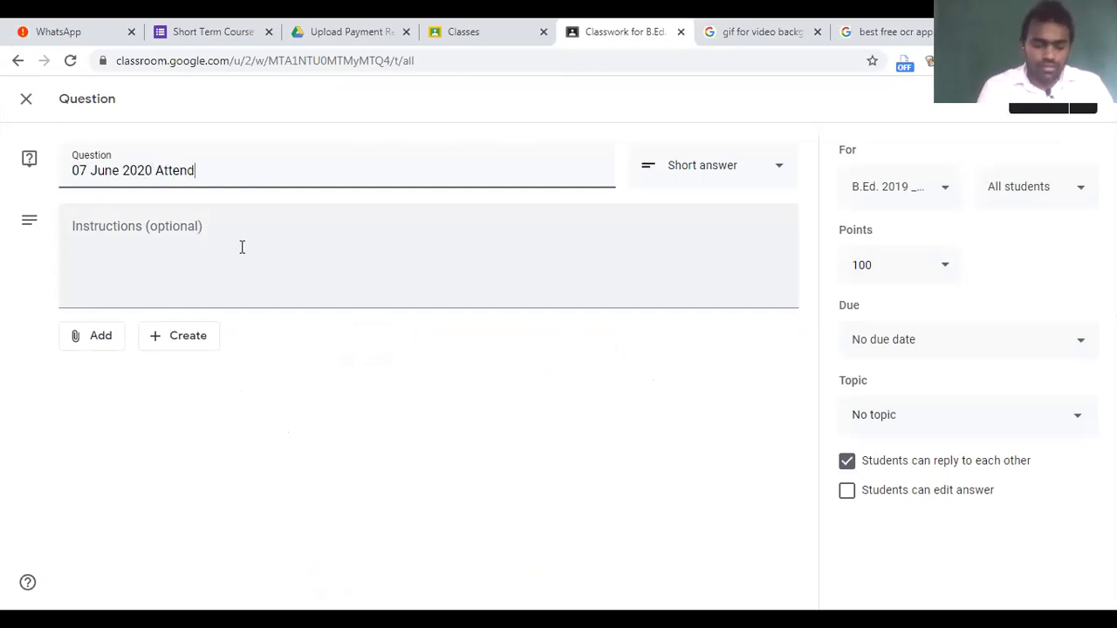
click(711, 179)
click(714, 168)
click(710, 183)
click(716, 209)
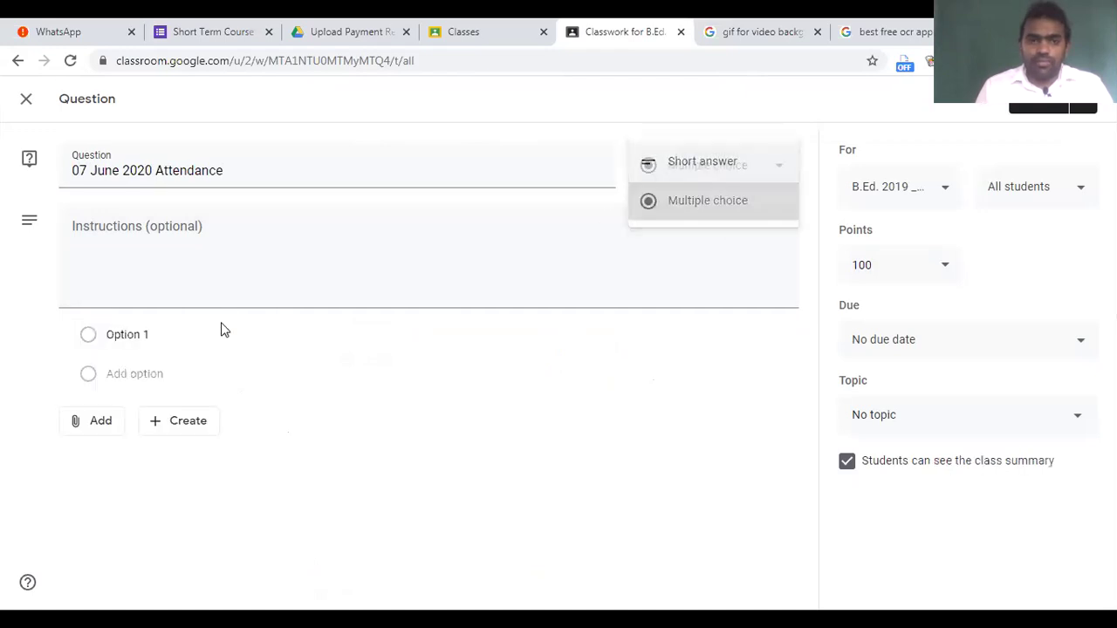
click(113, 339)
text(Y)
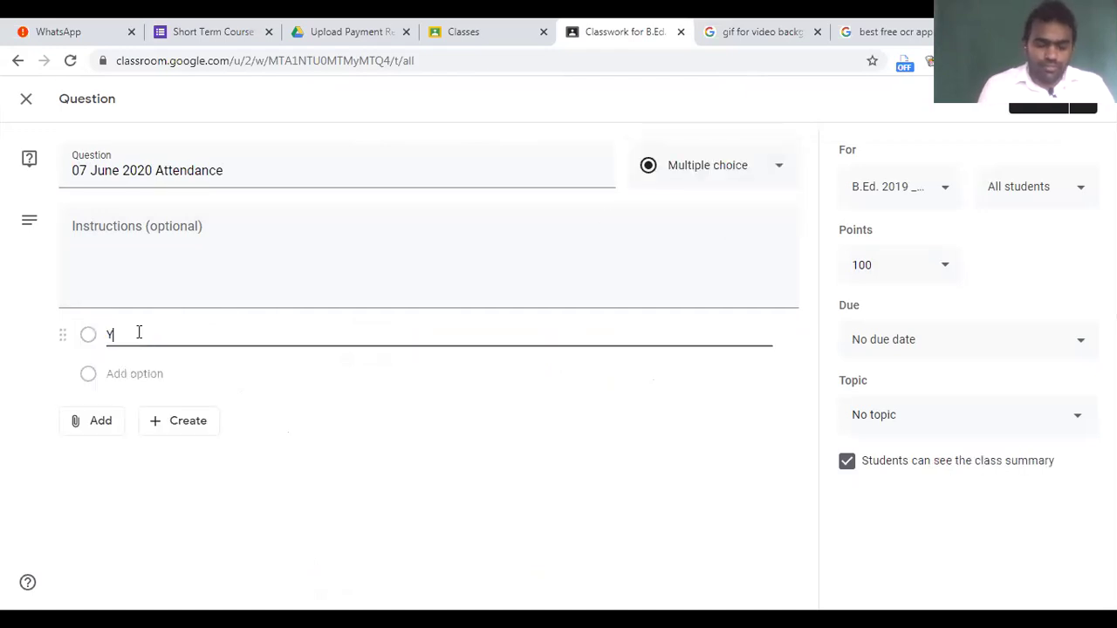
text(es, I am pr)
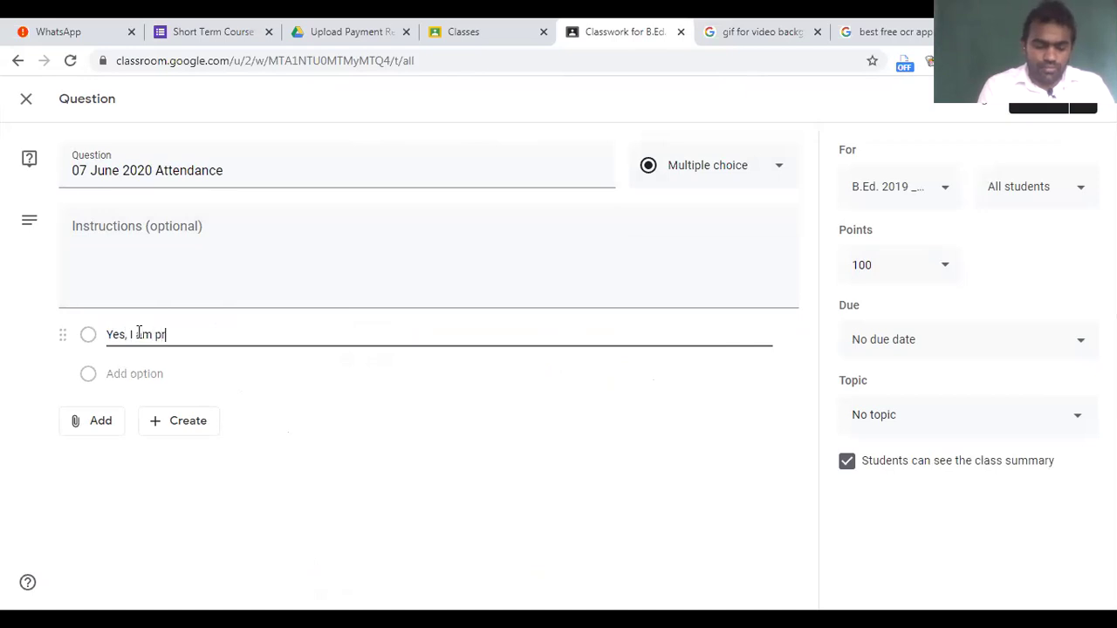
text(esent)
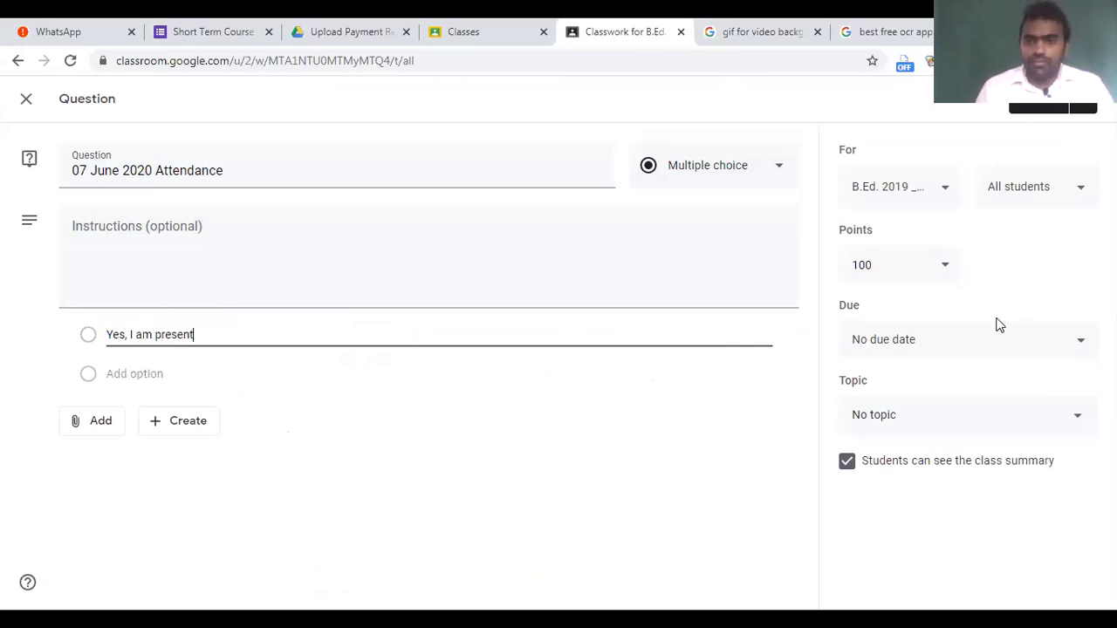
click(929, 277)
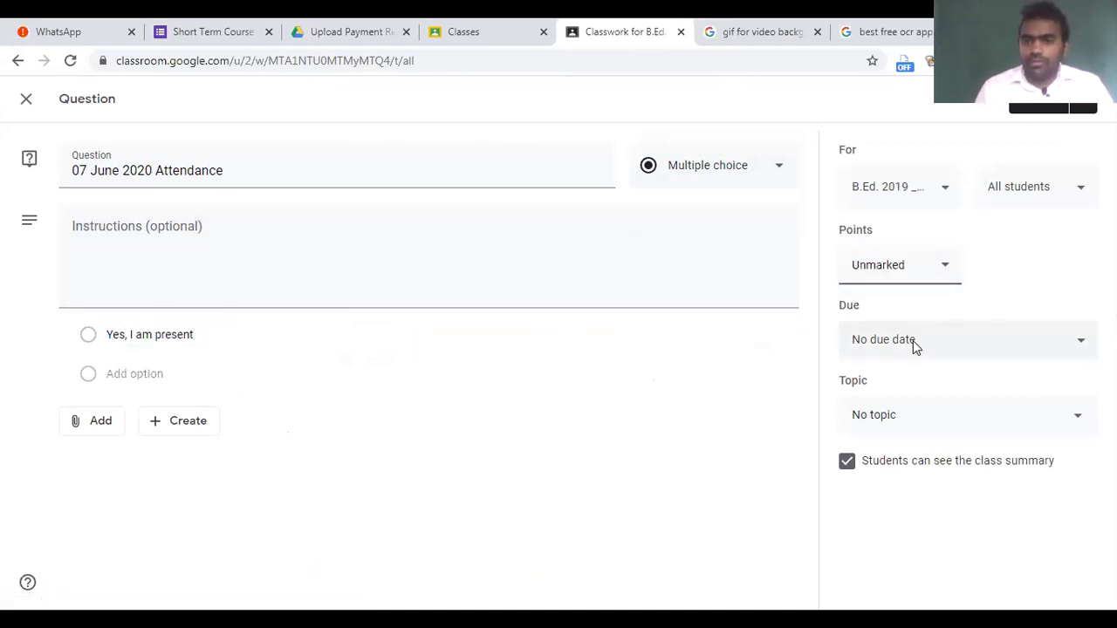
click(915, 344)
- Set the due date to 7 June at 12:05
click(934, 417)
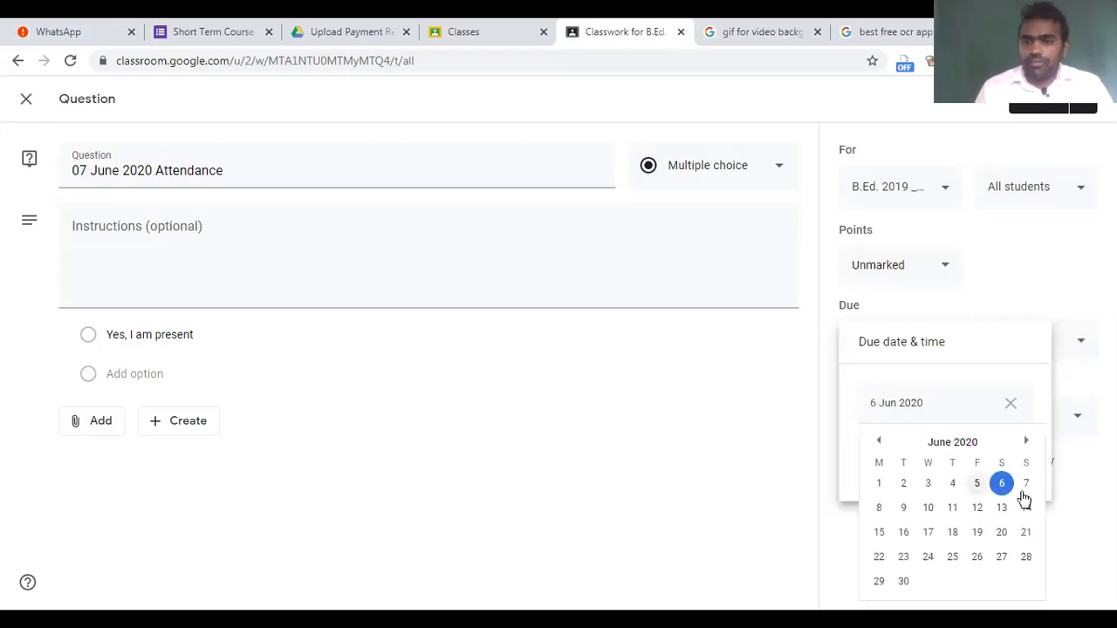
click(1024, 485)
click(903, 460)
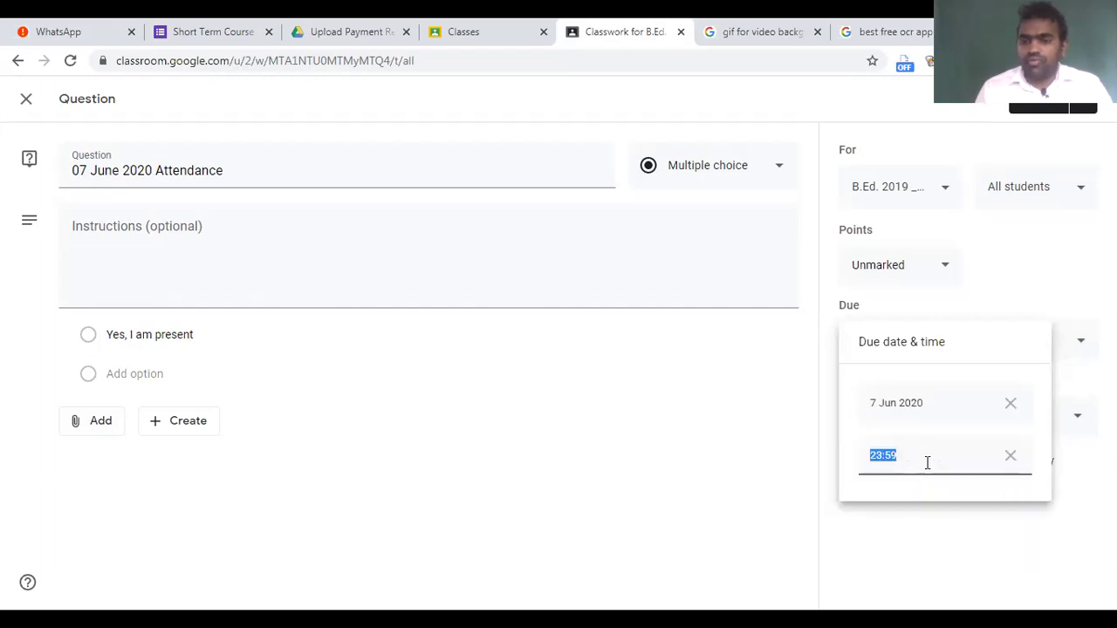
key(Left)
key(shift+Right)
key(shift+Right)
text(12)
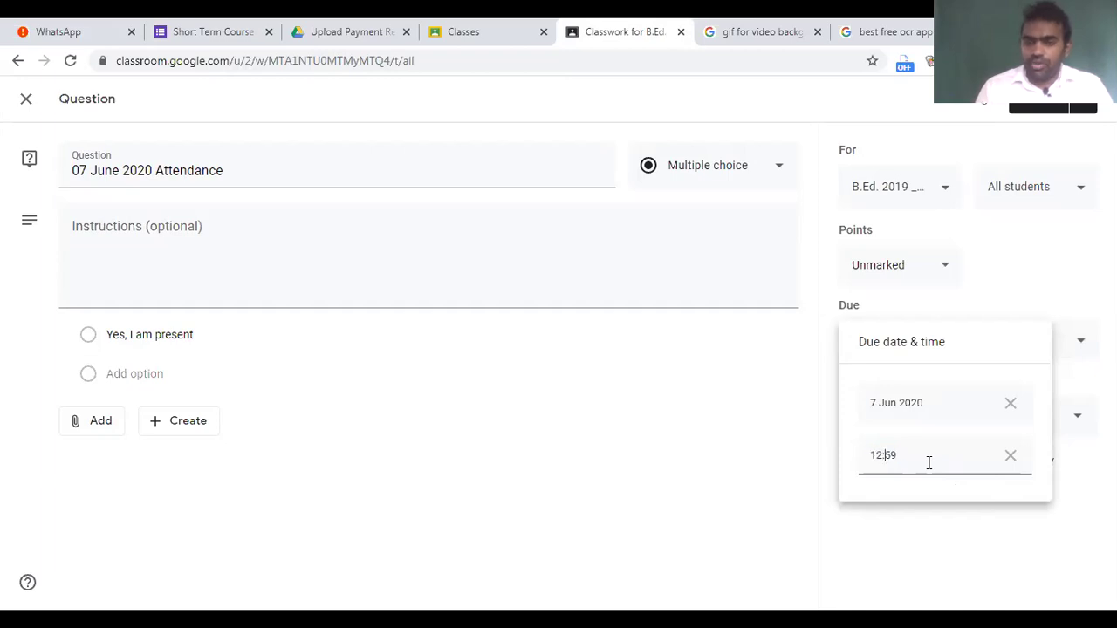
key(Right)
key(shift+Right)
key(shift+Right)
text(05)
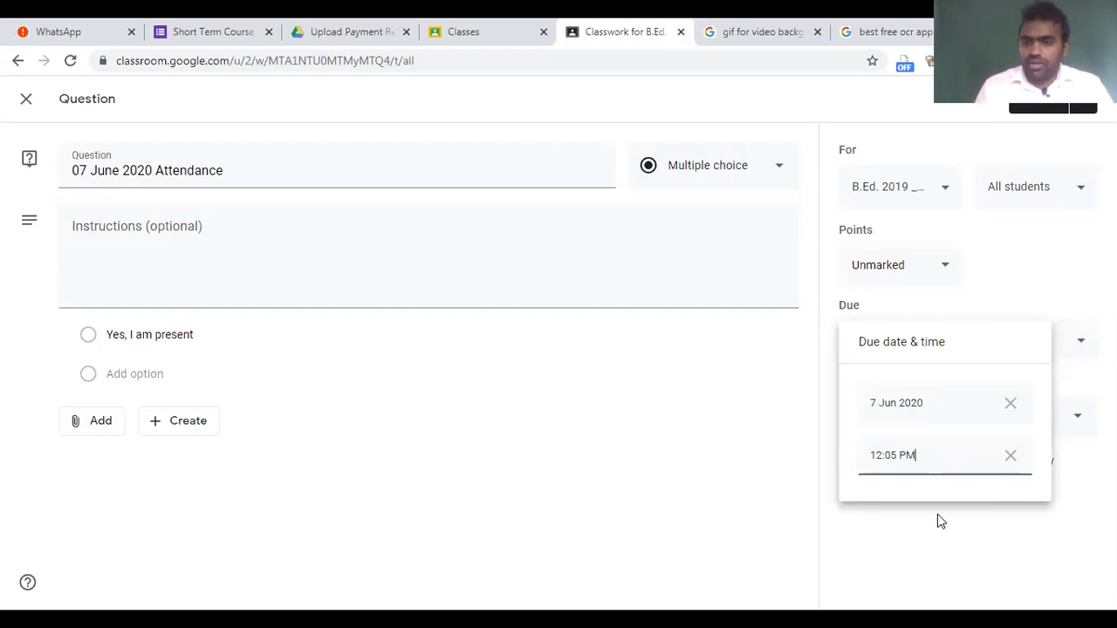
- Apply the due date and file the question under DAILY ATTENDANCE
click(938, 518)
click(922, 426)
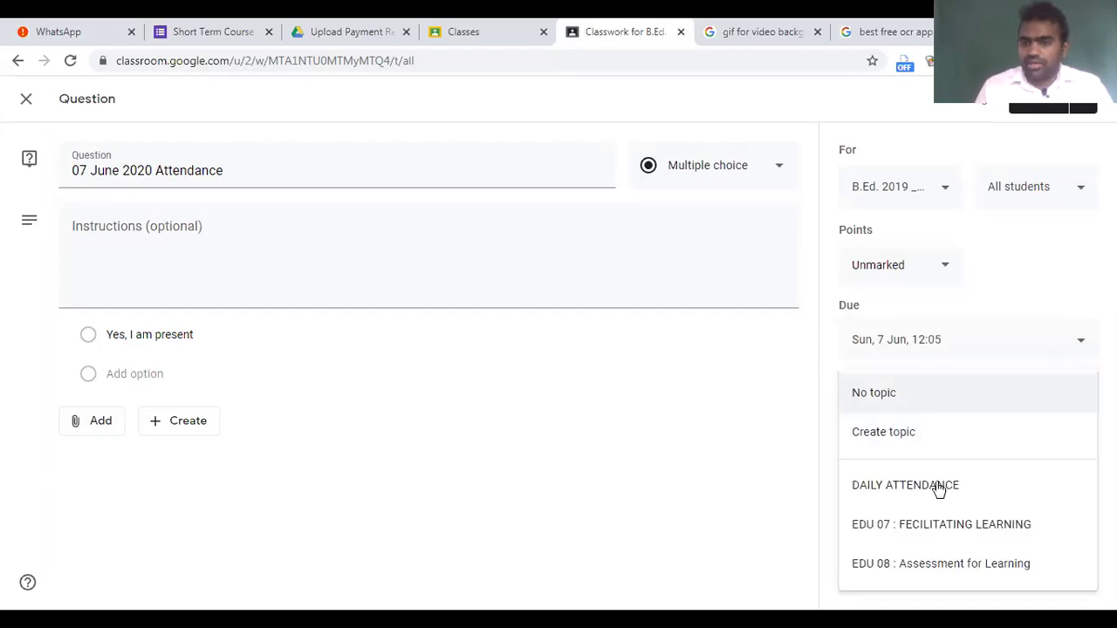
click(937, 485)
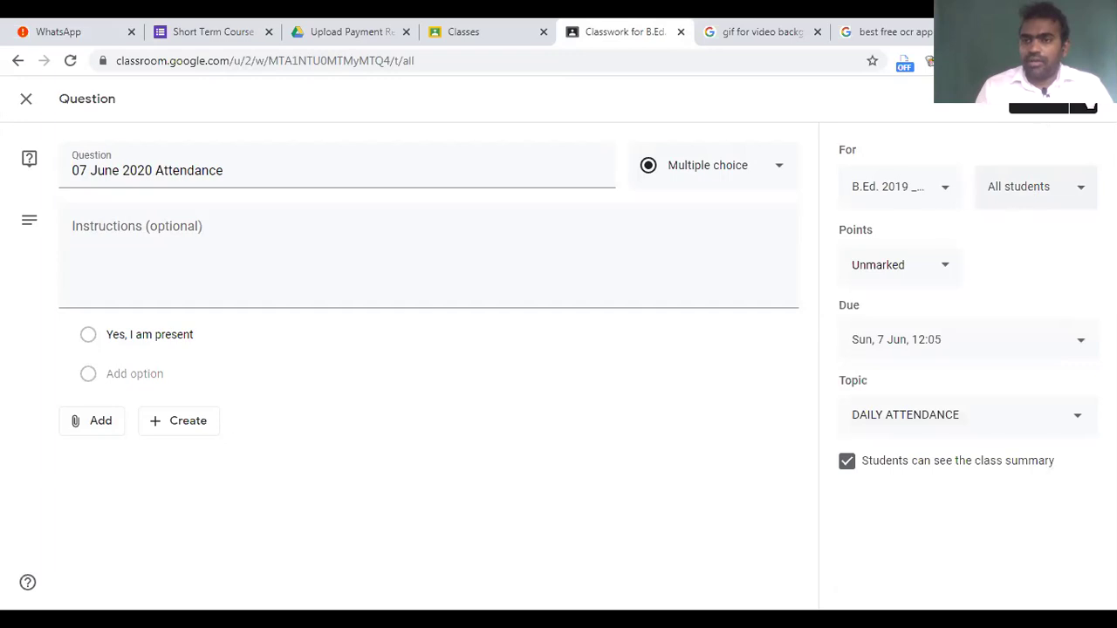
- Schedule the question to post on 7 Jun 2020 at 08:00
click(1084, 108)
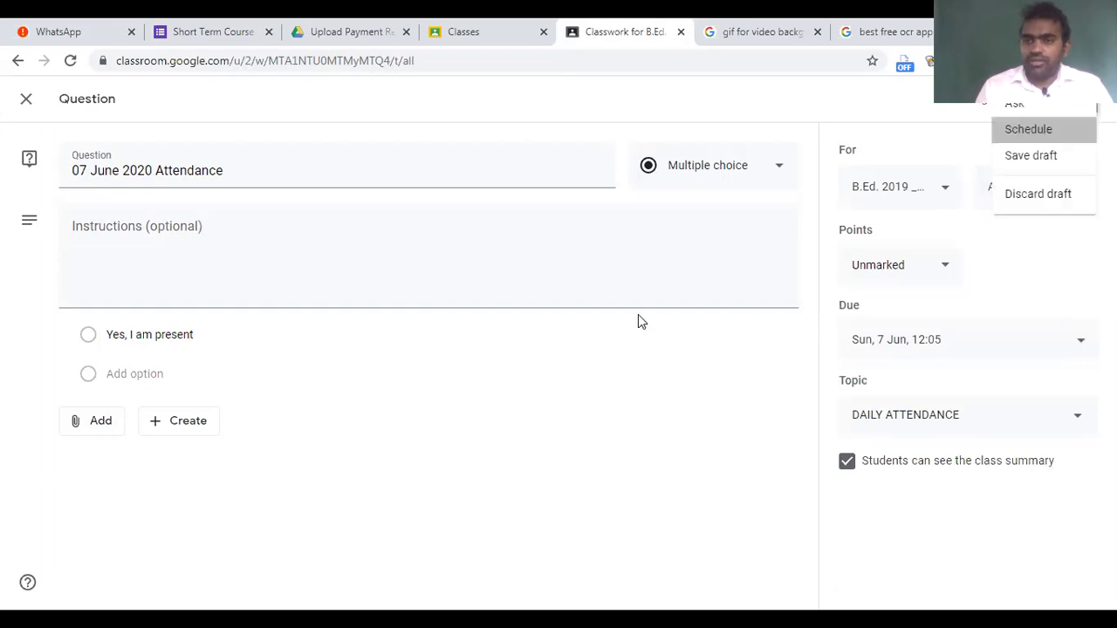
key(Return)
click(539, 314)
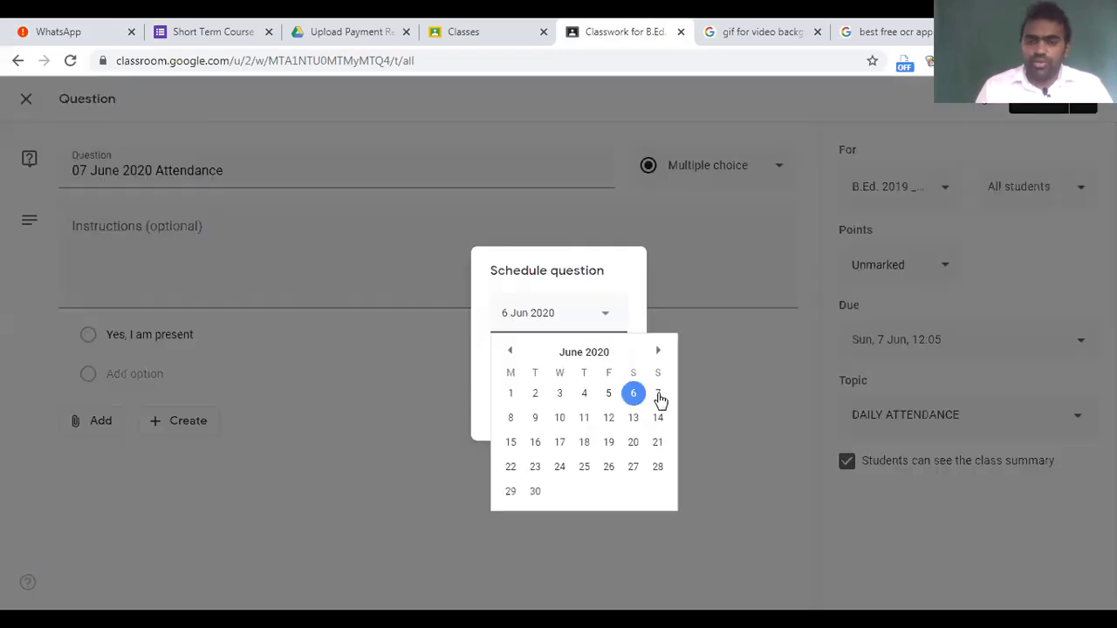
click(657, 394)
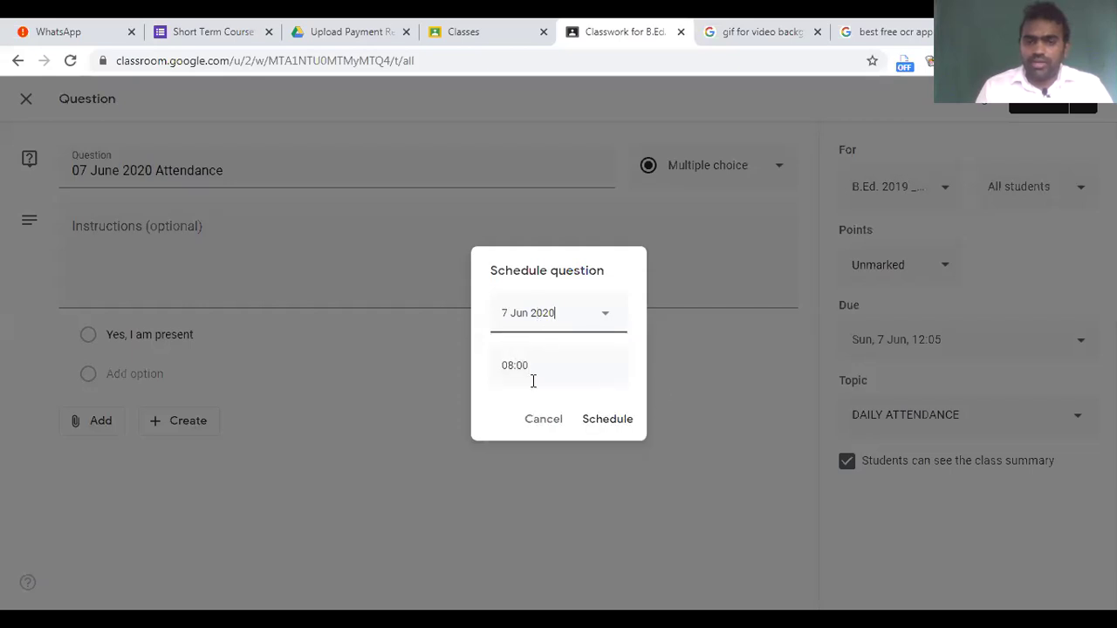
click(610, 416)
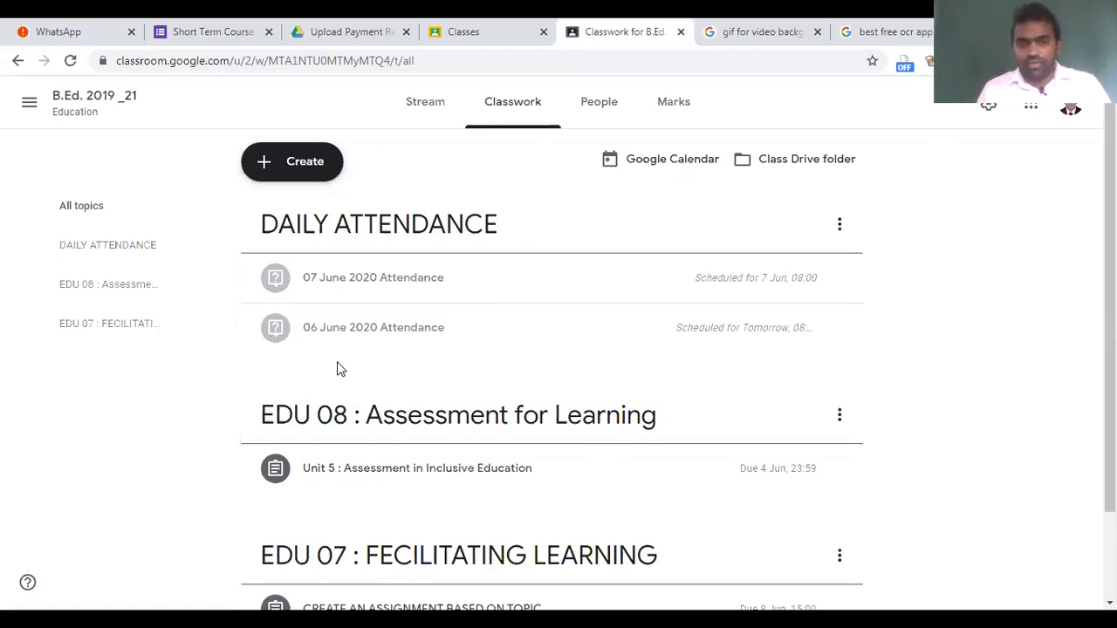
- Start a multiple-choice question titled '05 June 2020 Attendance' with 'Ye' typed as the first option
click(299, 165)
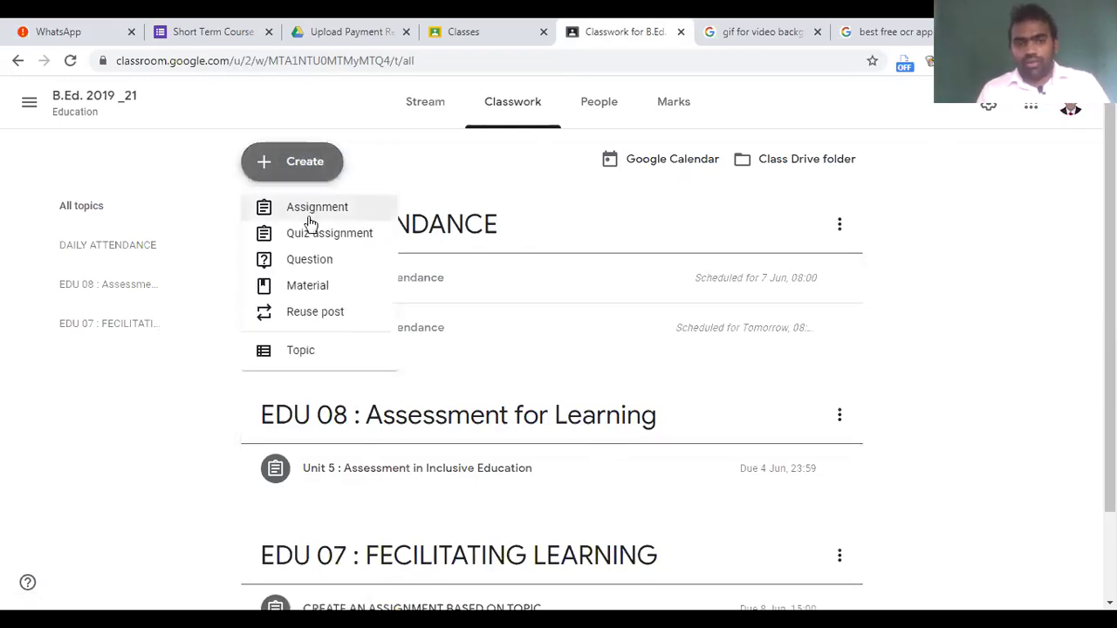
click(311, 263)
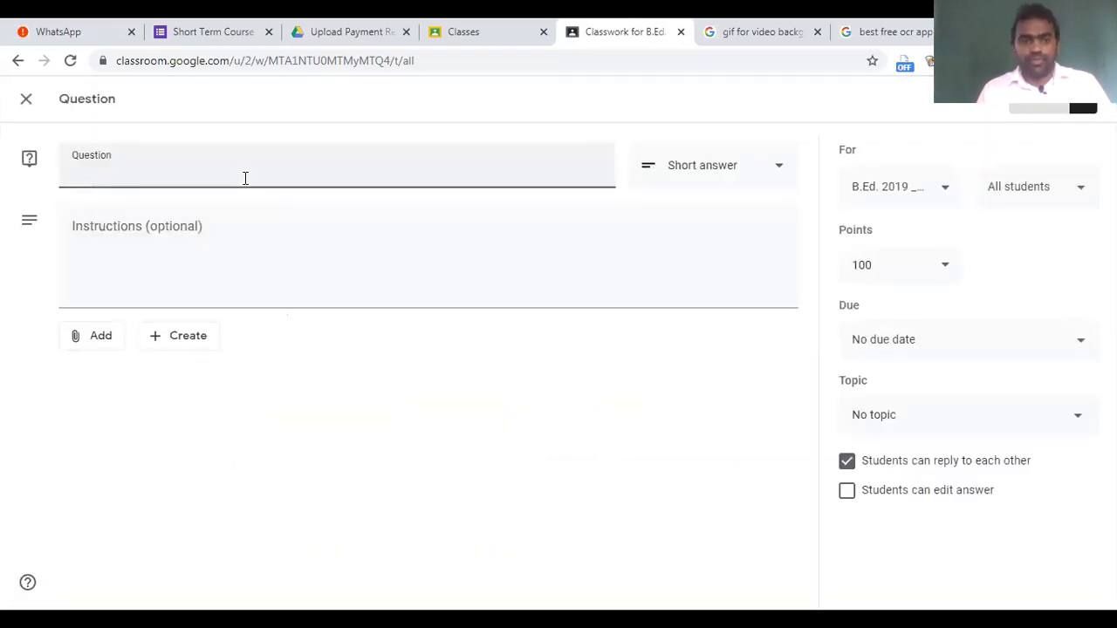
text(05 June 2020 Attendance)
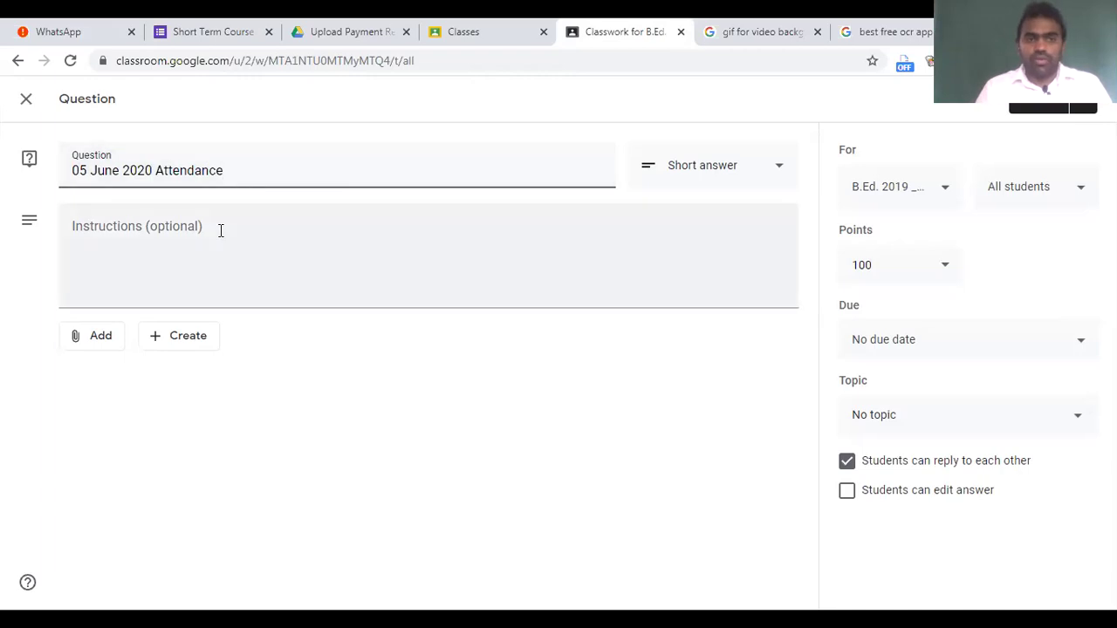
click(219, 229)
click(679, 181)
click(698, 203)
click(162, 340)
text(Yes, i am present)
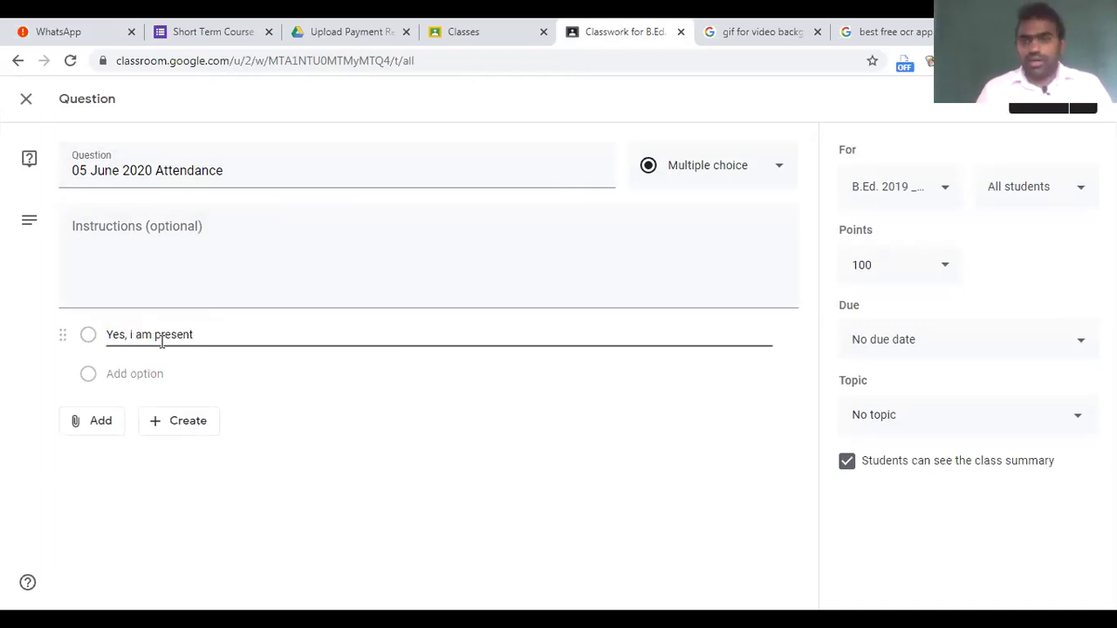
- Set the question's due date to 5 June 2020 at 05:40 PM
click(923, 347)
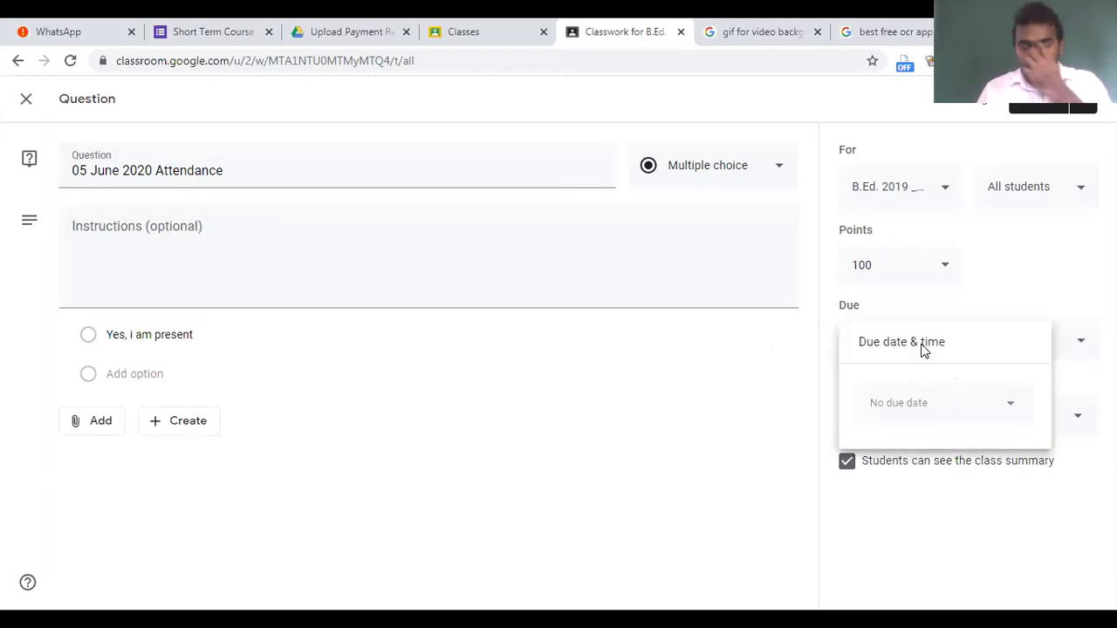
click(912, 406)
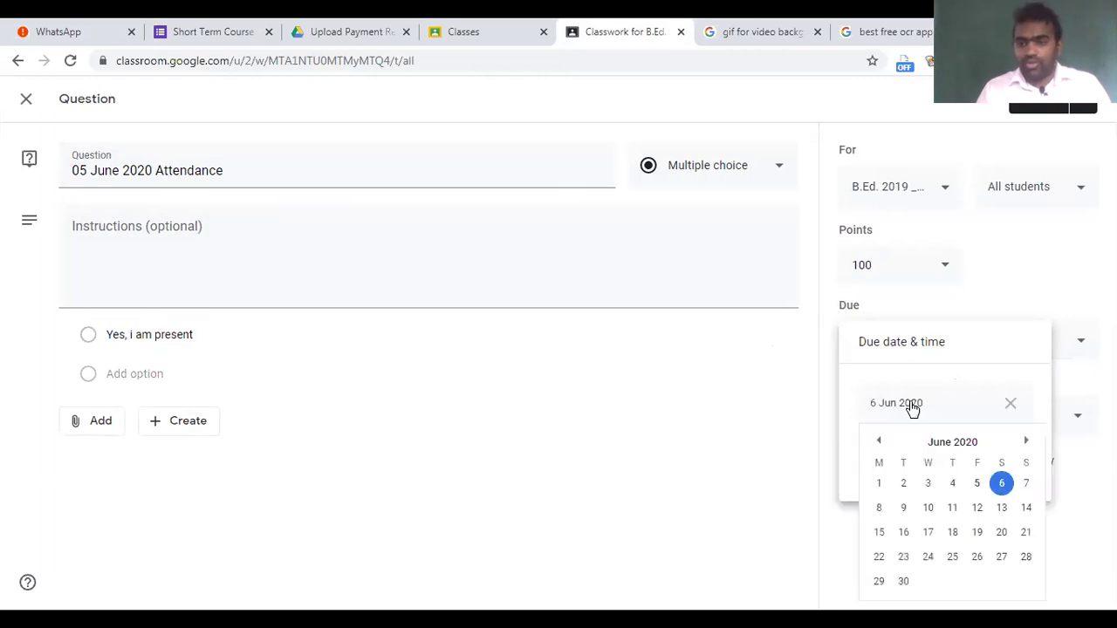
click(977, 483)
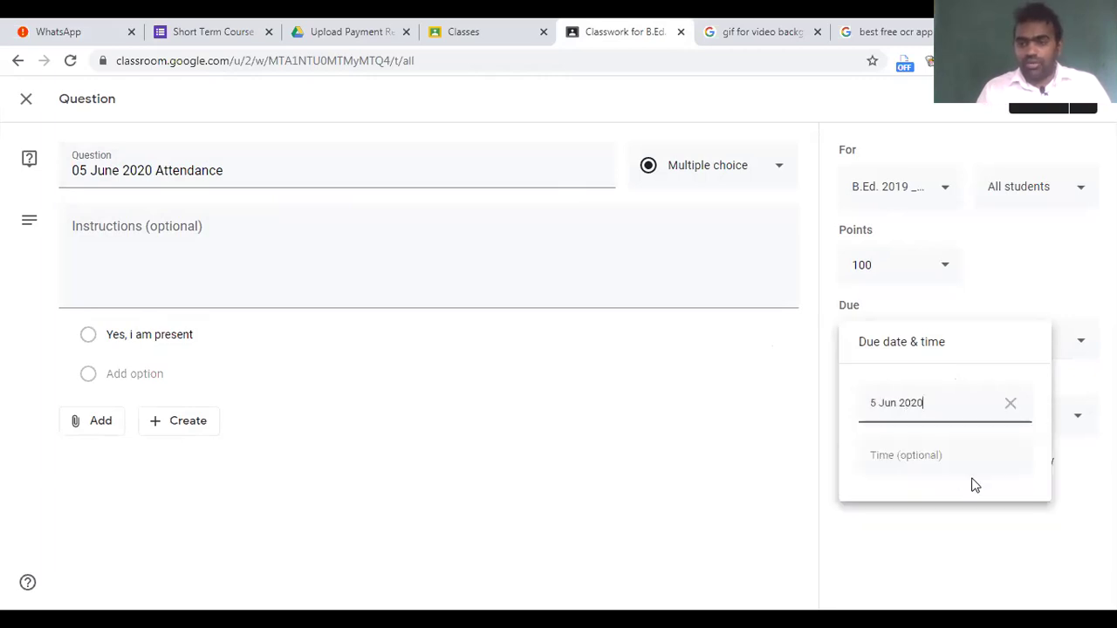
click(928, 460)
click(924, 461)
text(05:)
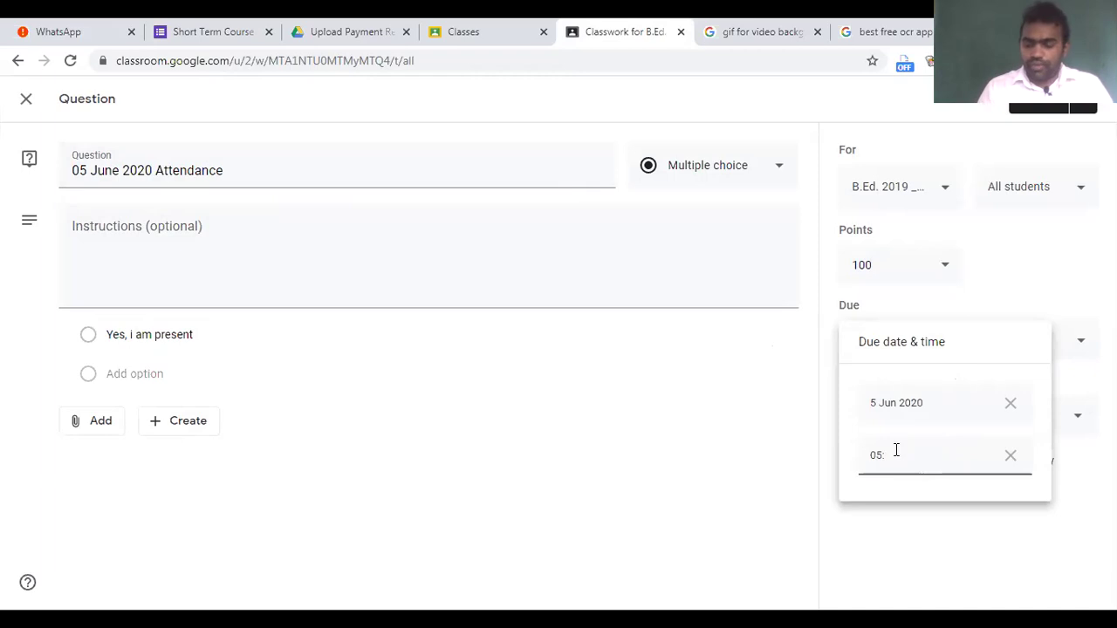
text(40 PM)
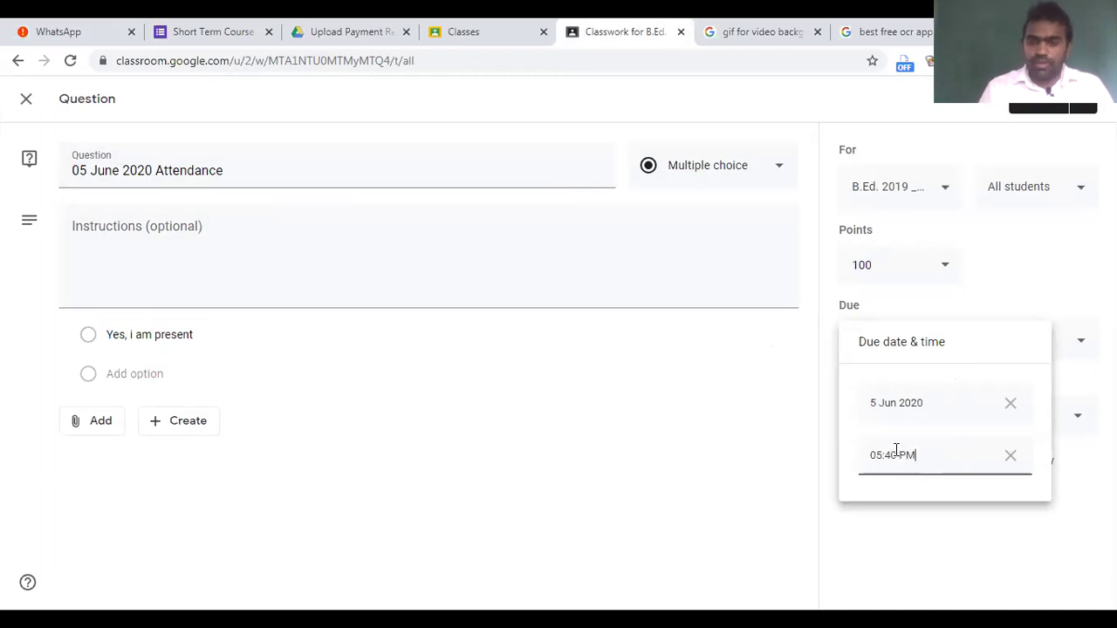
click(926, 554)
- Hide the class summary from students, file it under DAILY ATTENDANCE, and post it
click(902, 465)
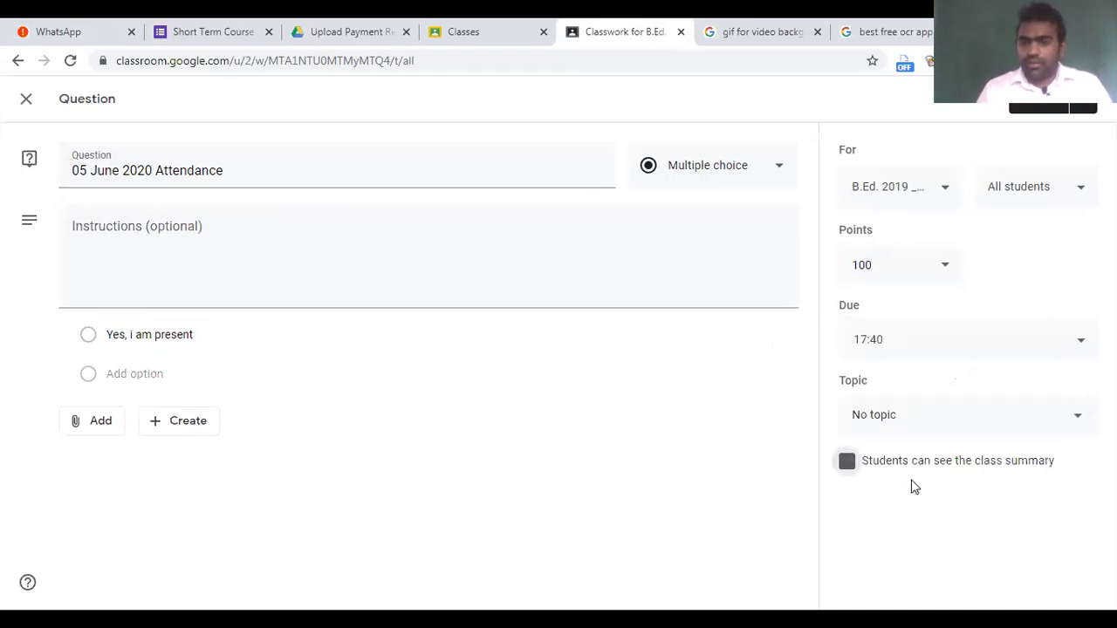
click(908, 425)
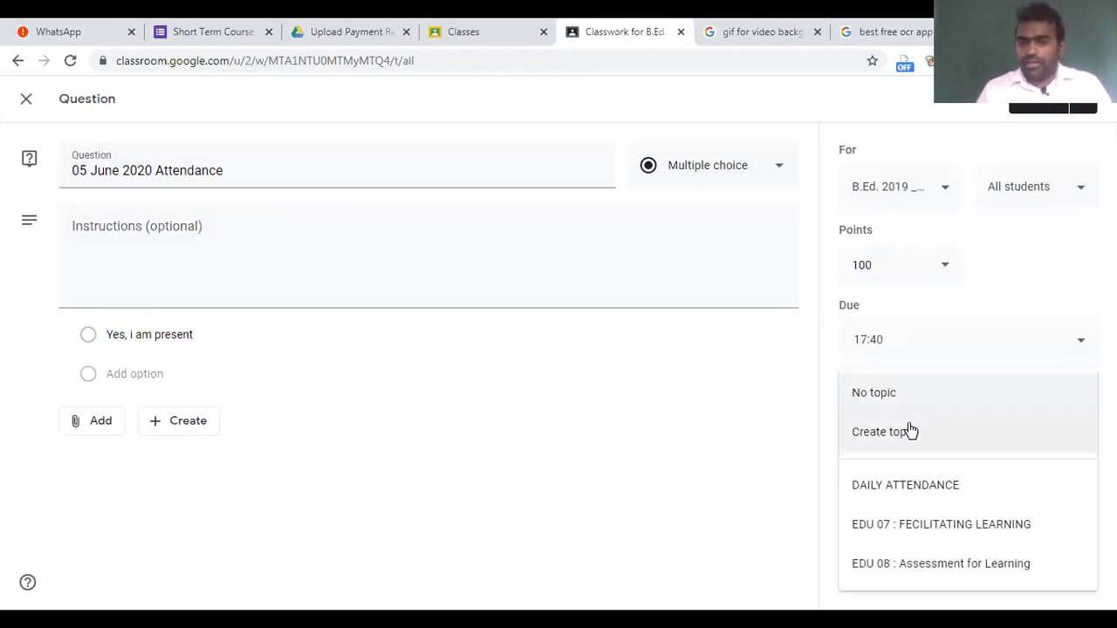
click(925, 495)
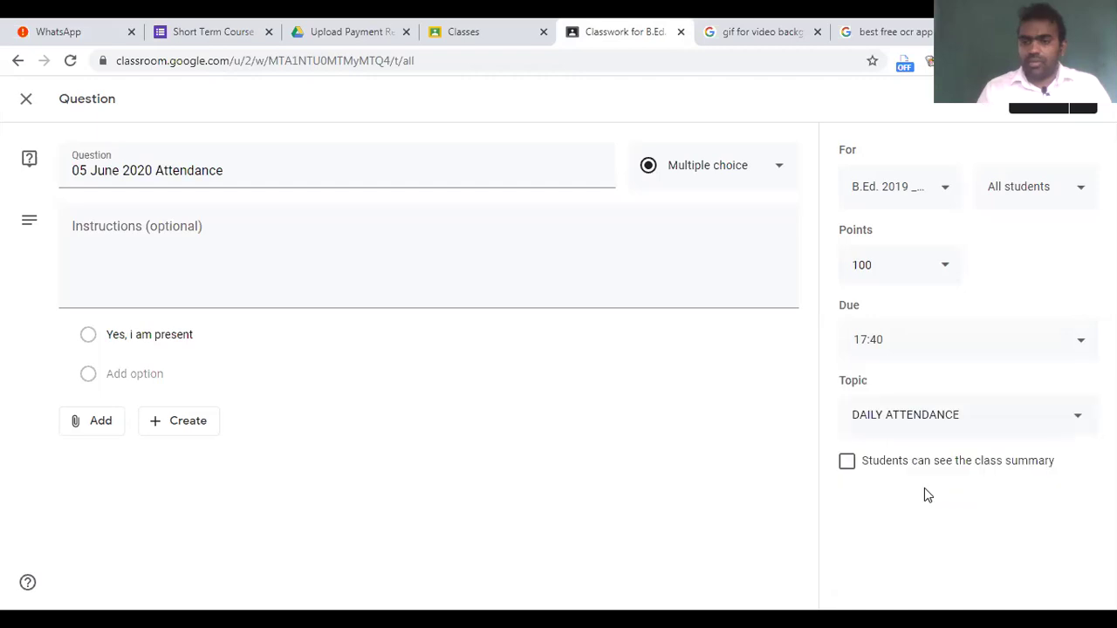
click(1051, 110)
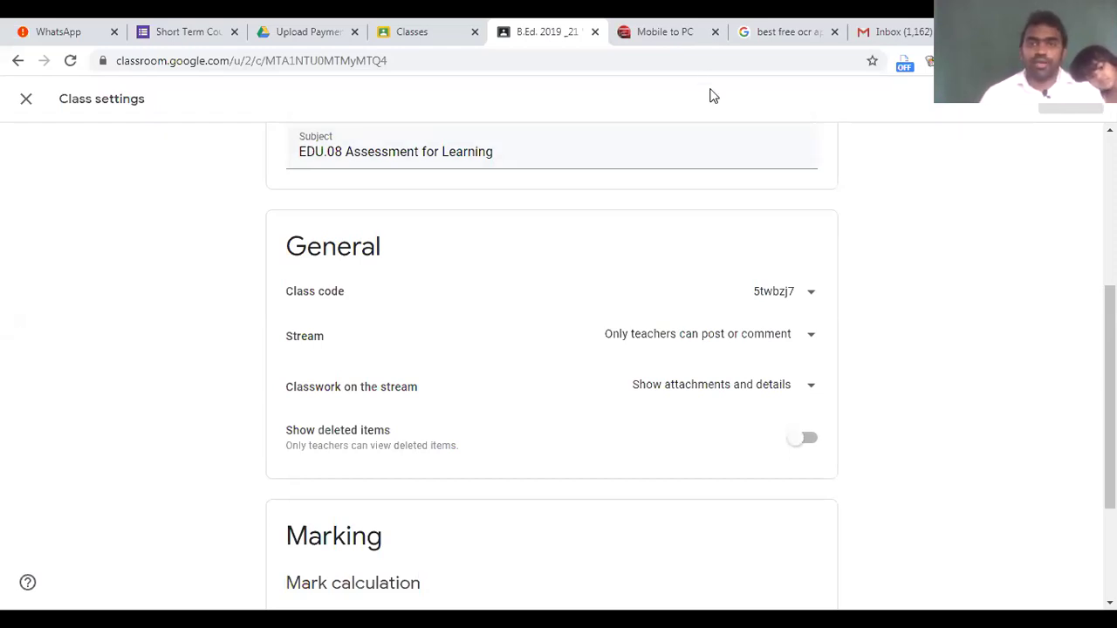
- Switch to the Mobile to PC tab showing the phone's Classroom classwork list
click(663, 27)
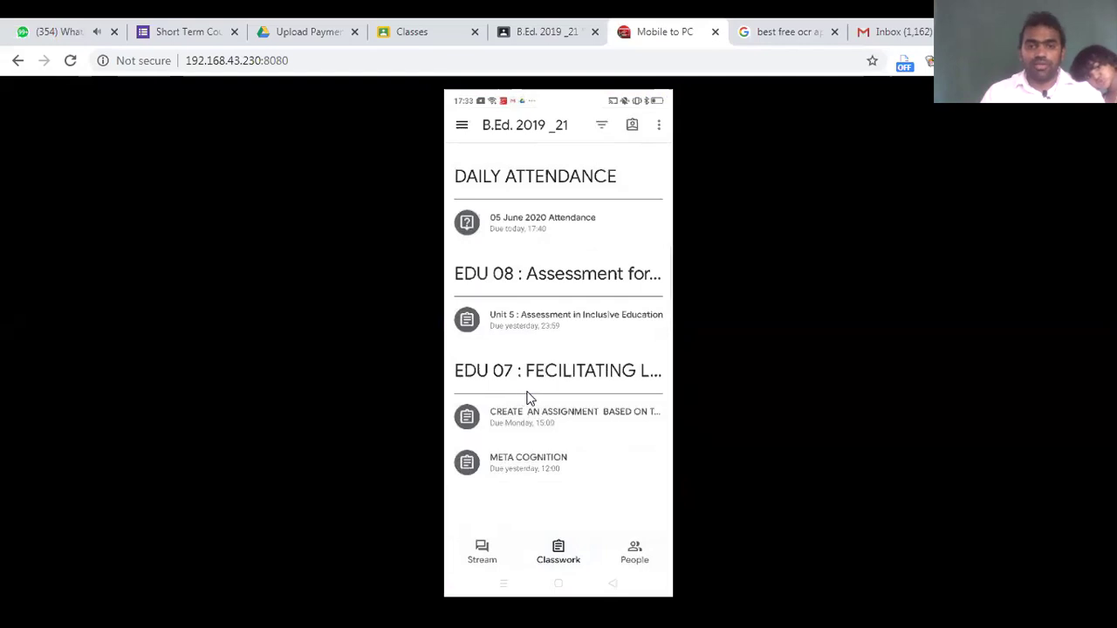
- Close WhatsApp, answer the 05 June 2020 Attendance question on the phone, and return to the B.Ed. 2019 _21 class
click(113, 31)
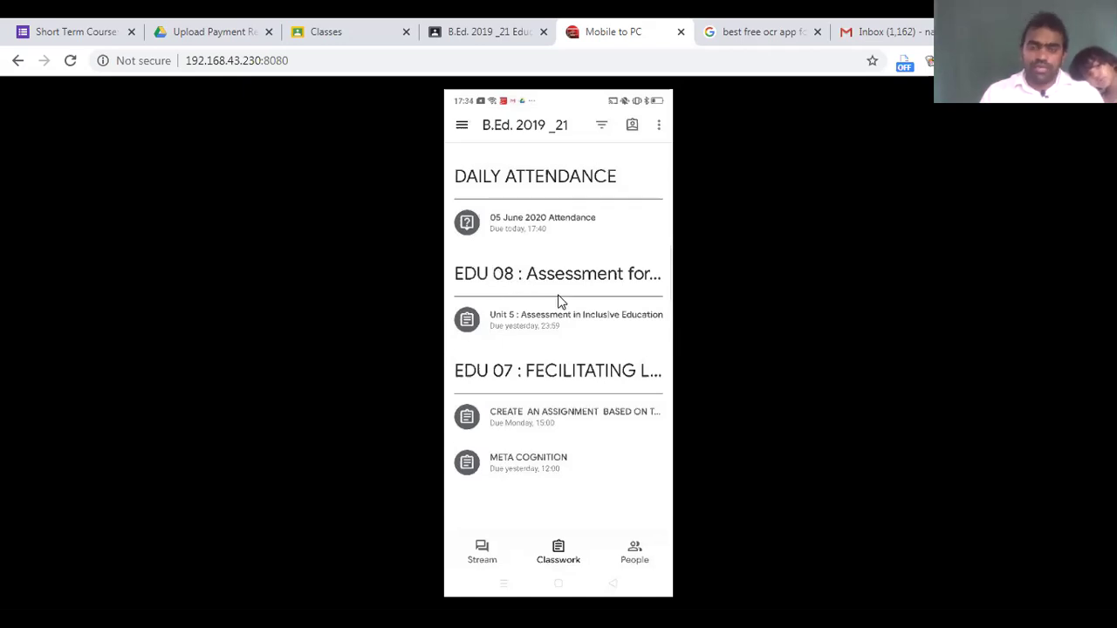
click(565, 244)
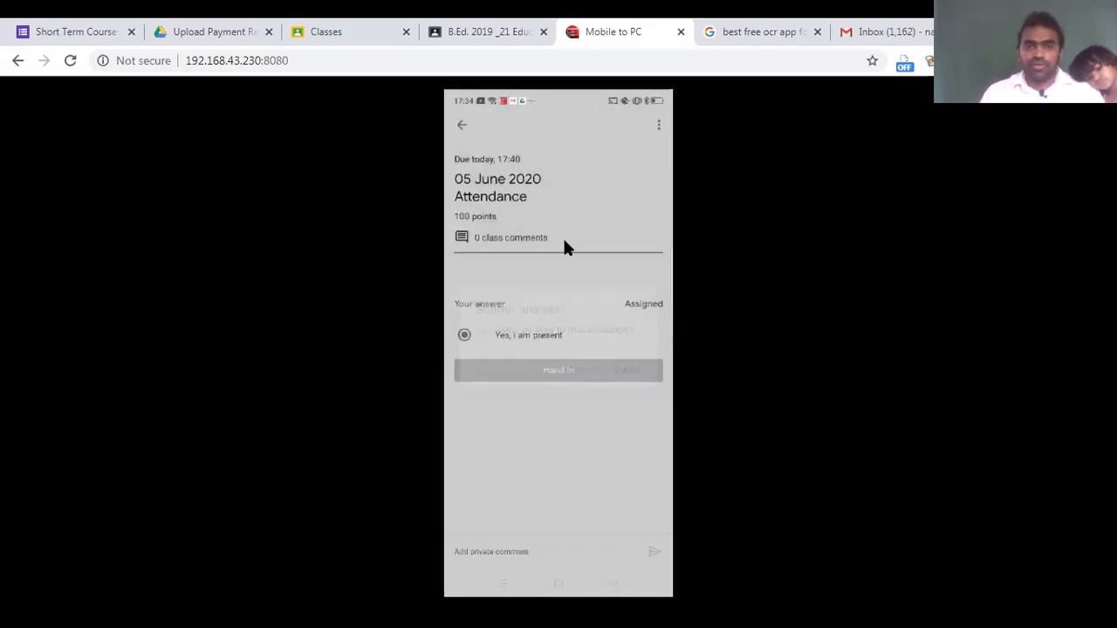
click(465, 26)
scroll(534, 367, up, 4)
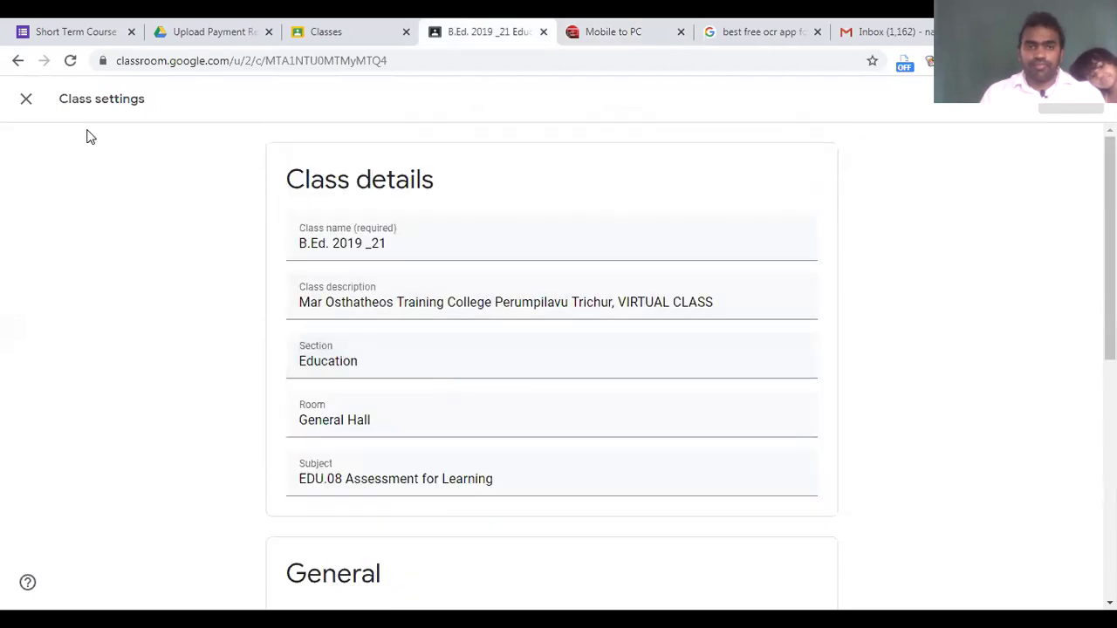
- Expand 05 June 2020 Attendance in Classwork and view its answers: 7 handed in, 93 assigned
click(26, 99)
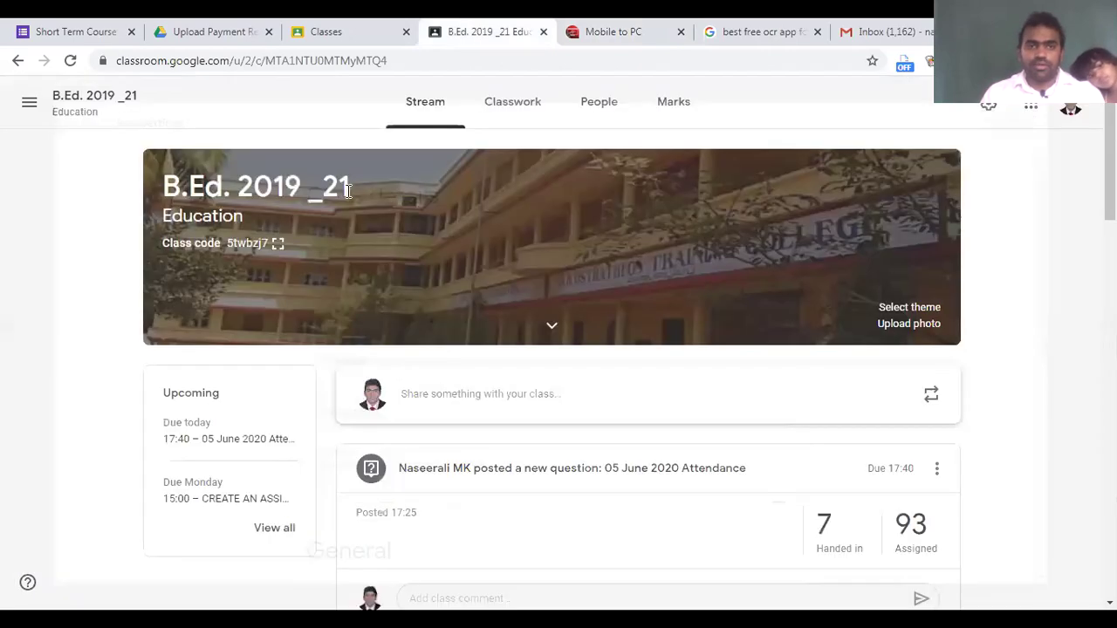
click(521, 120)
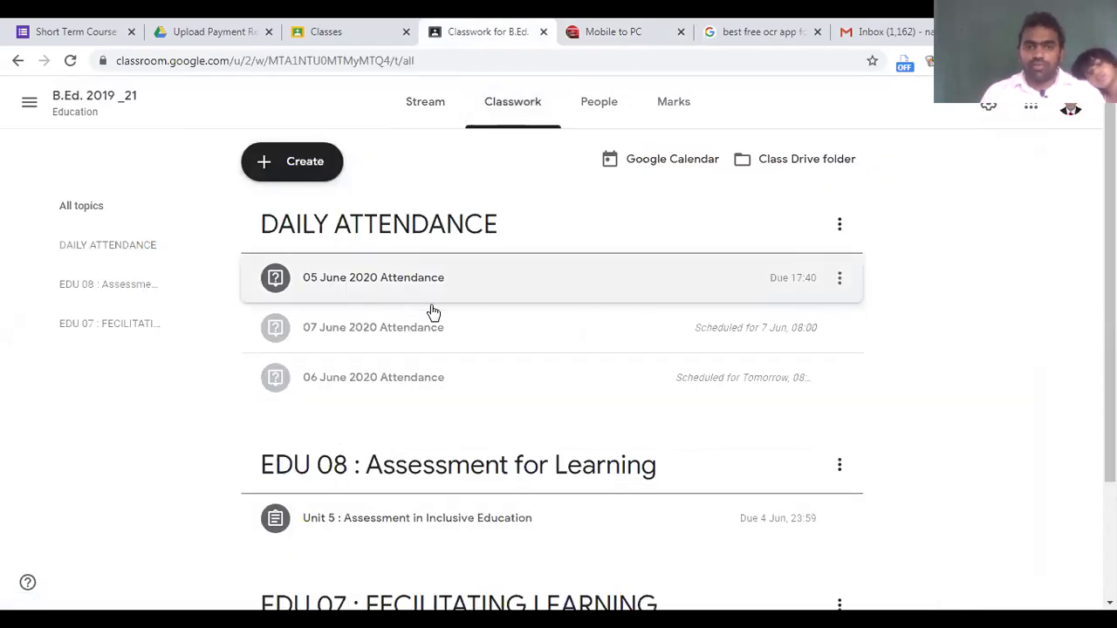
click(433, 308)
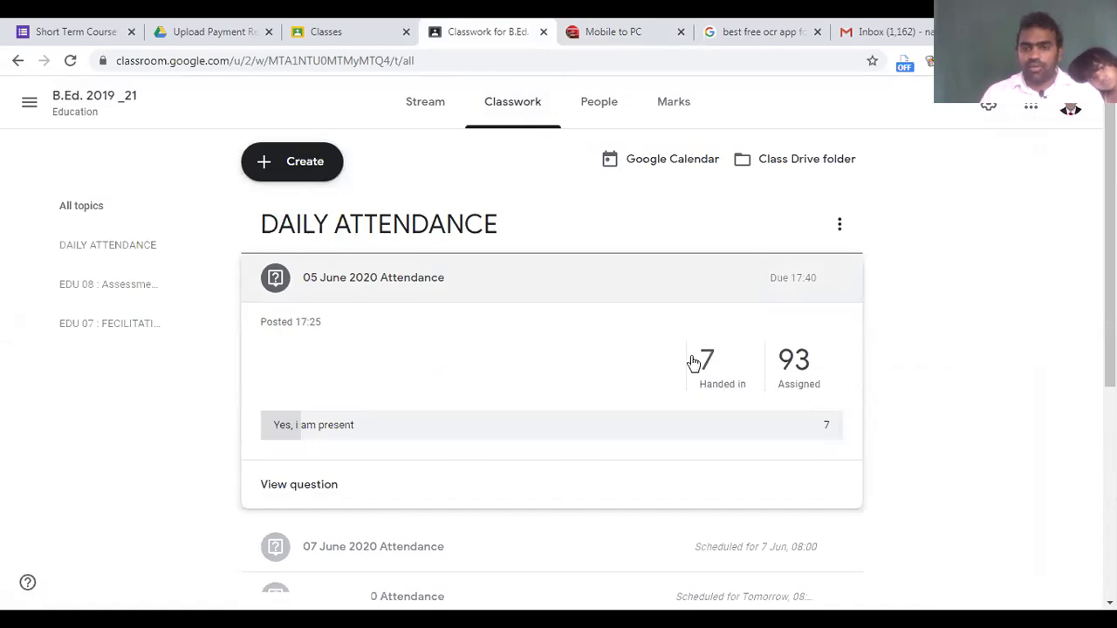
scroll(670, 349, down, 1)
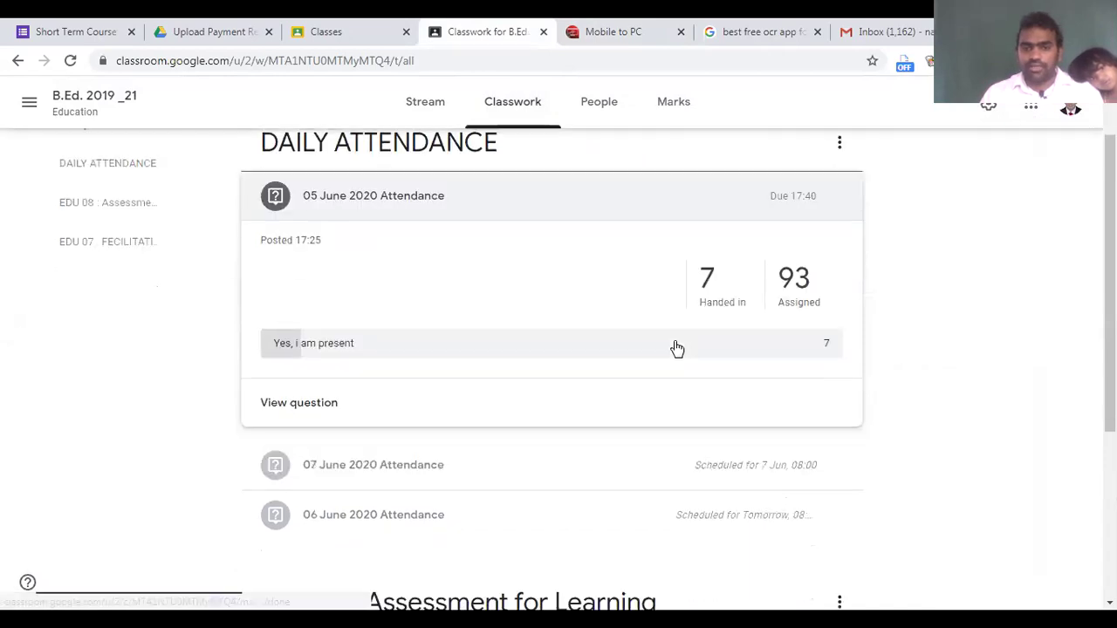
click(711, 302)
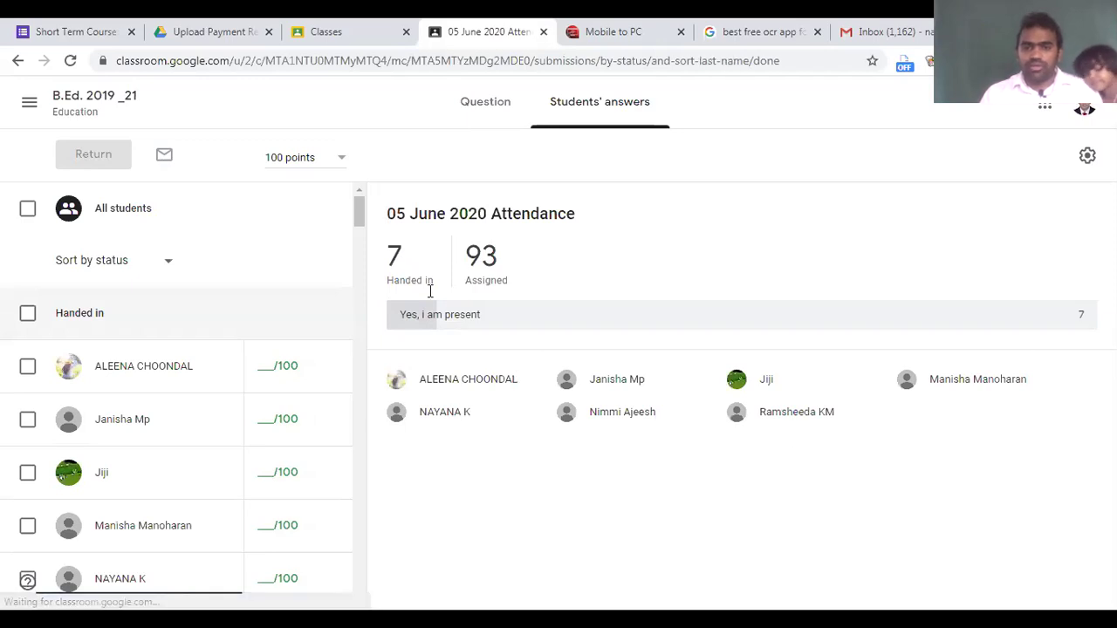
- Reload the Students' answers page so it shows 8 handed in
click(395, 260)
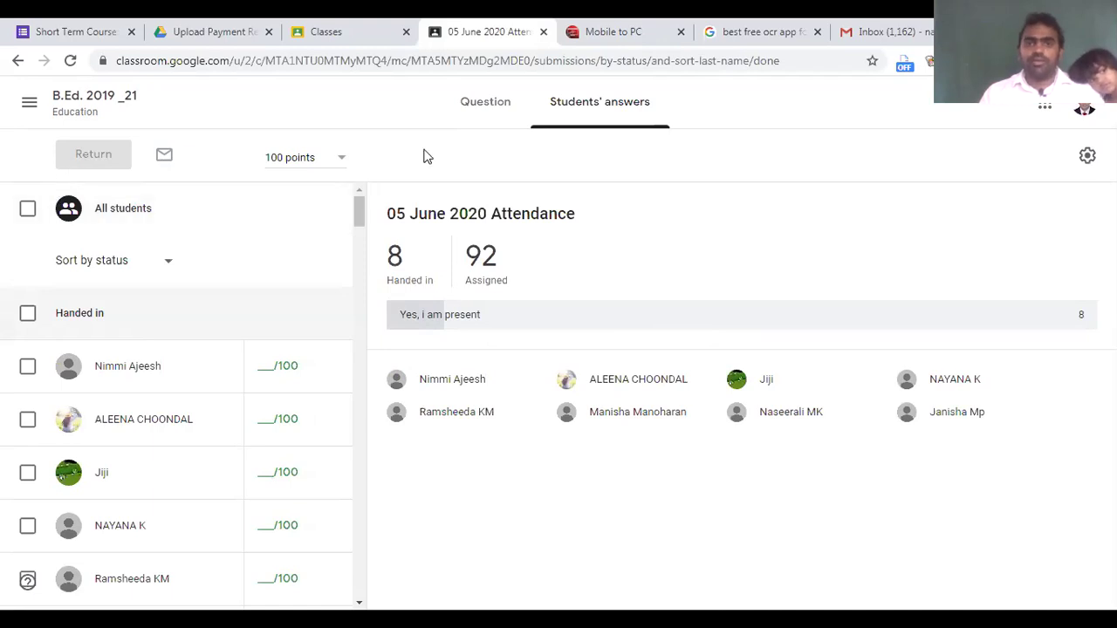
- Switch to the 05 June 2020 Attendance question's own page
click(487, 122)
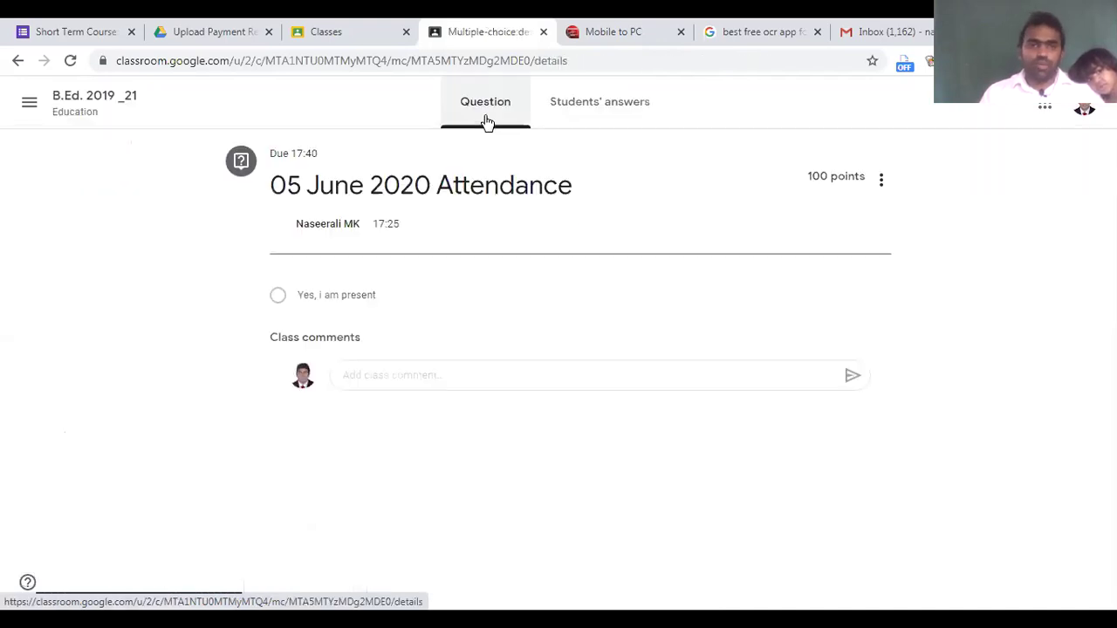